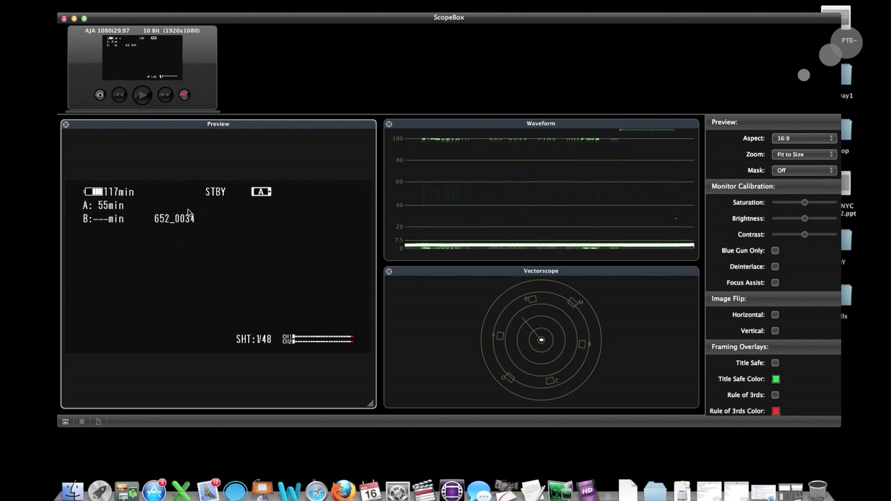
Switch to Finder and open the HD_CAM folder inside SONY, PRO and CAMERA on the Untitled card
click(75, 19)
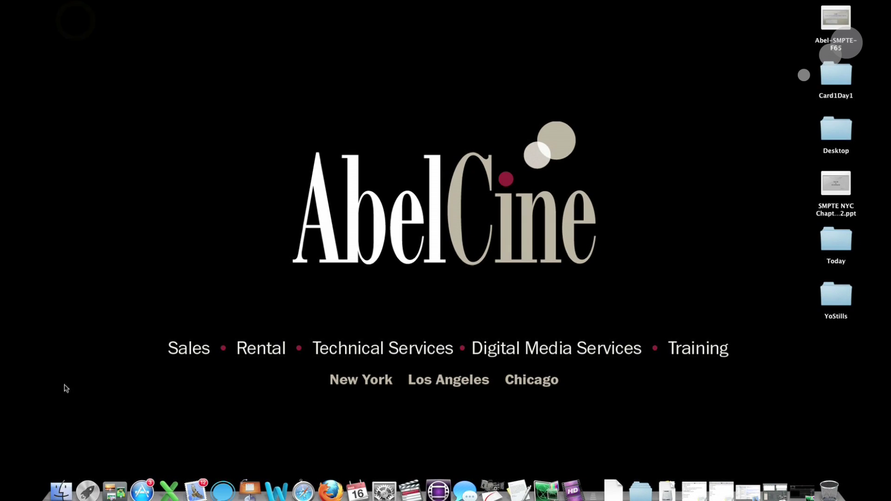
click(62, 488)
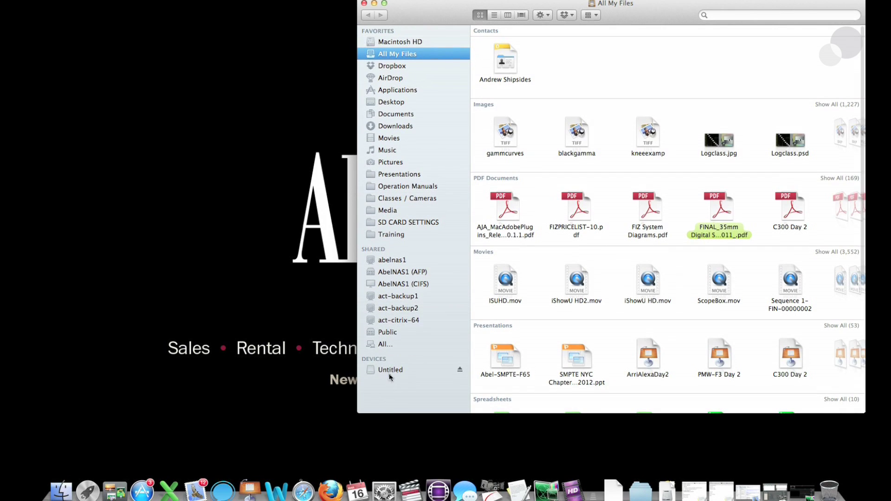
click(389, 371)
drag(444, 14, 289, 6)
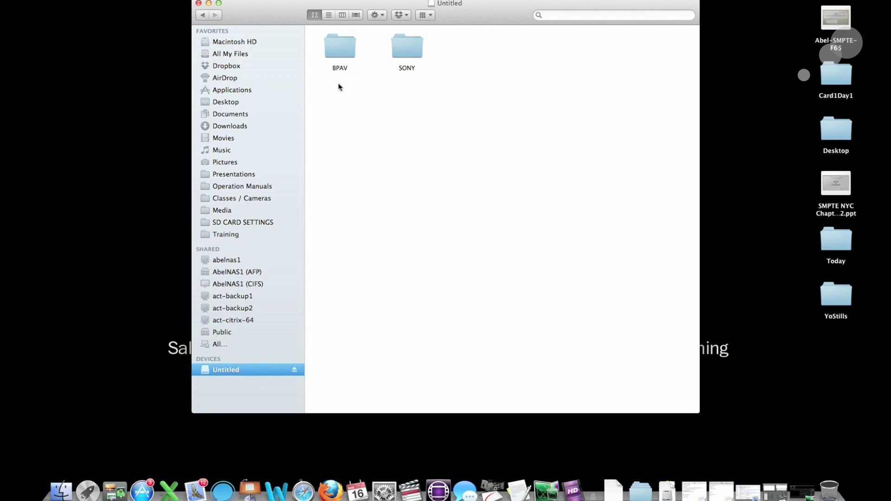
click(340, 49)
double_click(405, 41)
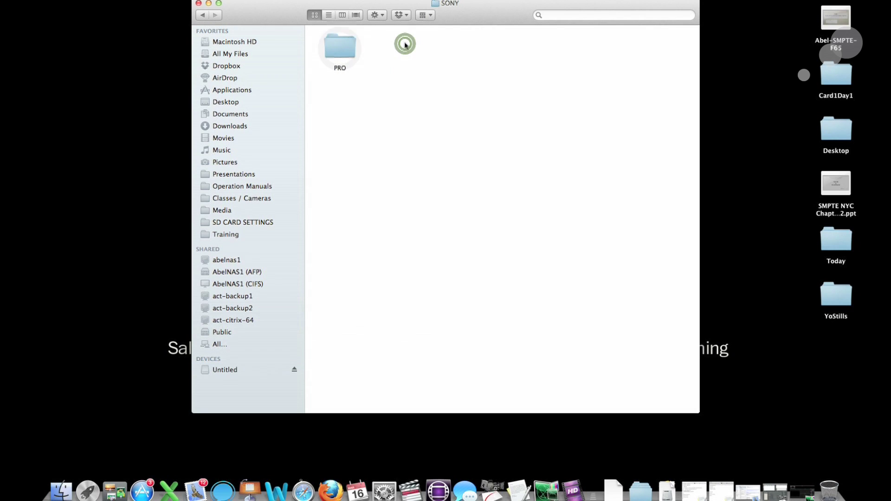
double_click(345, 52)
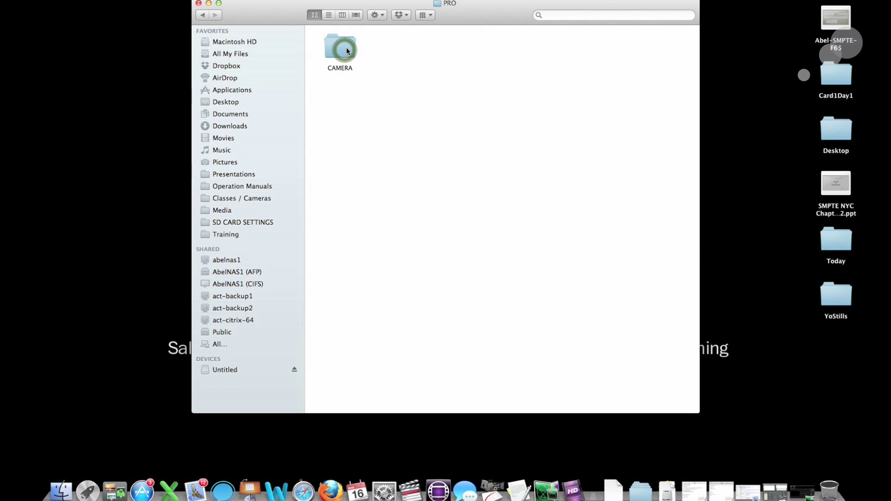
double_click(346, 51)
double_click(346, 51)
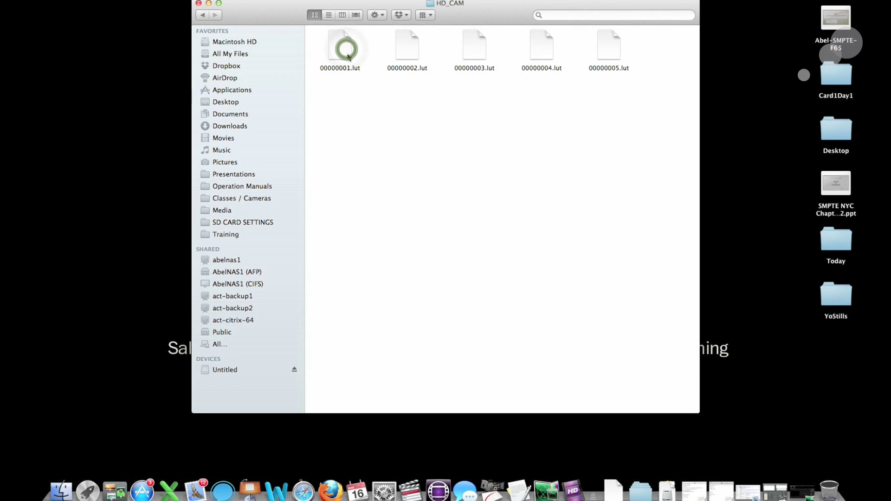
Open the 00000001.lut file from the HD_CAM folder in the text editor
drag(643, 93, 332, 40)
click(418, 161)
drag(335, 44, 519, 498)
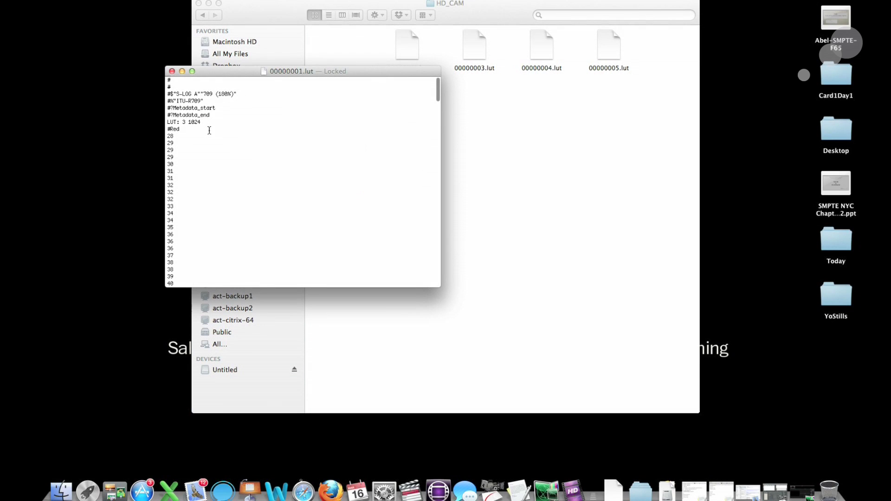
Examine the header lines and the Red and Green channel values in 00000001.lut, and close the file
drag(239, 134, 168, 78)
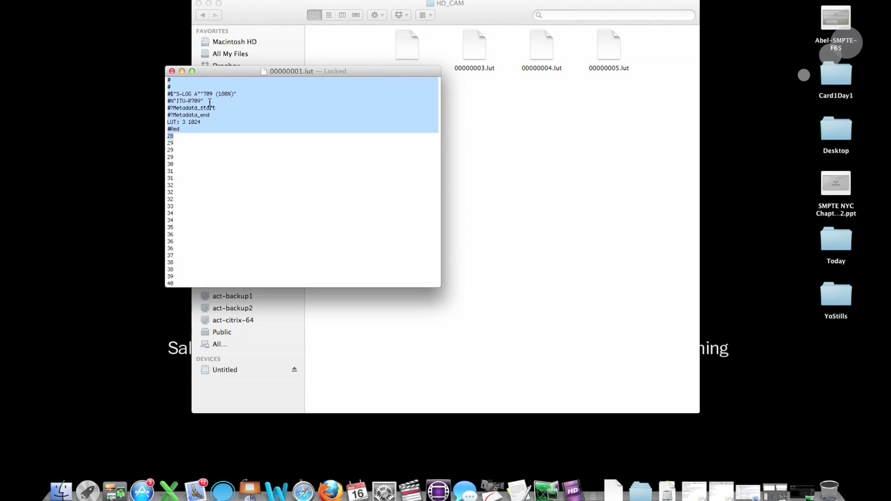
click(219, 129)
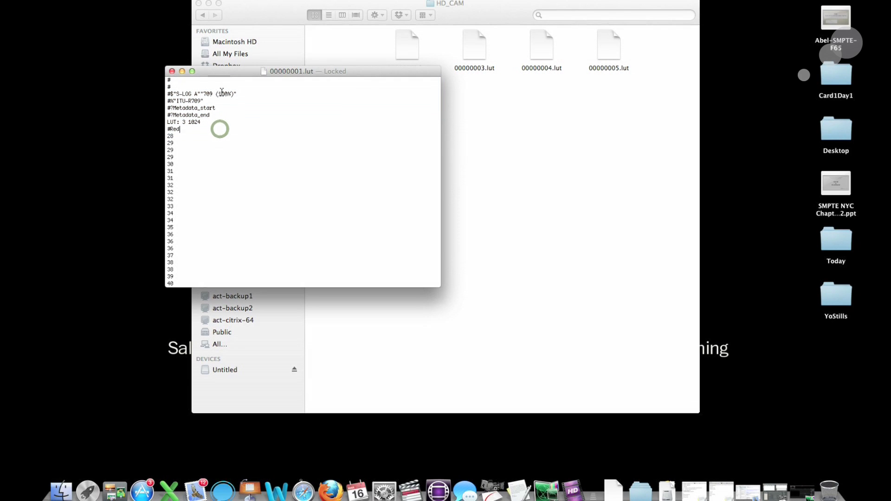
drag(170, 135, 170, 129)
scroll(191, 131, down, 20)
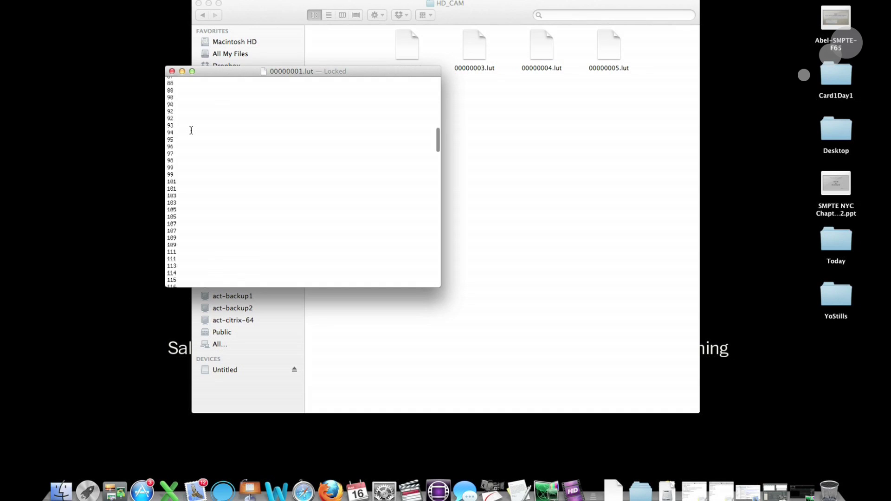
scroll(191, 131, down, 20)
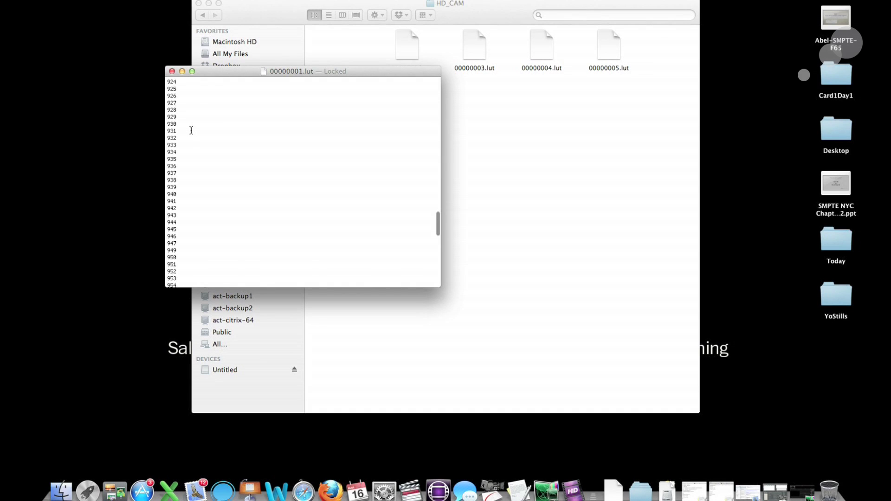
scroll(191, 130, down, 20)
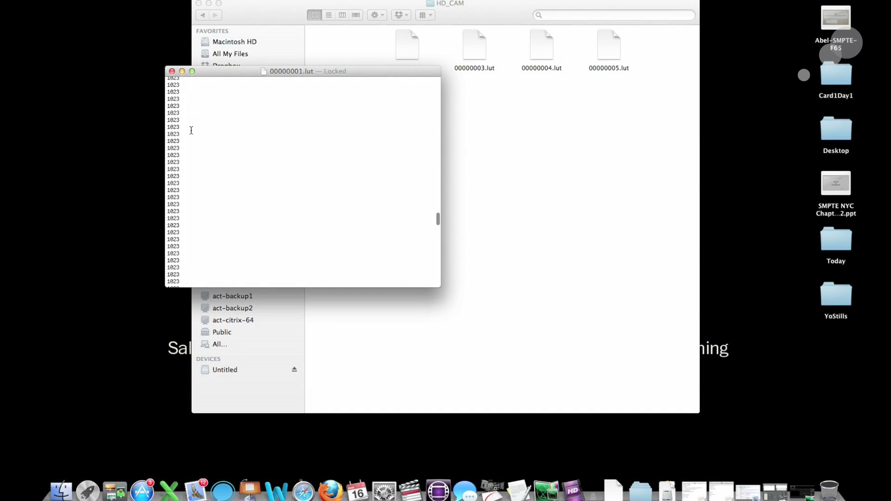
scroll(191, 130, up, 15)
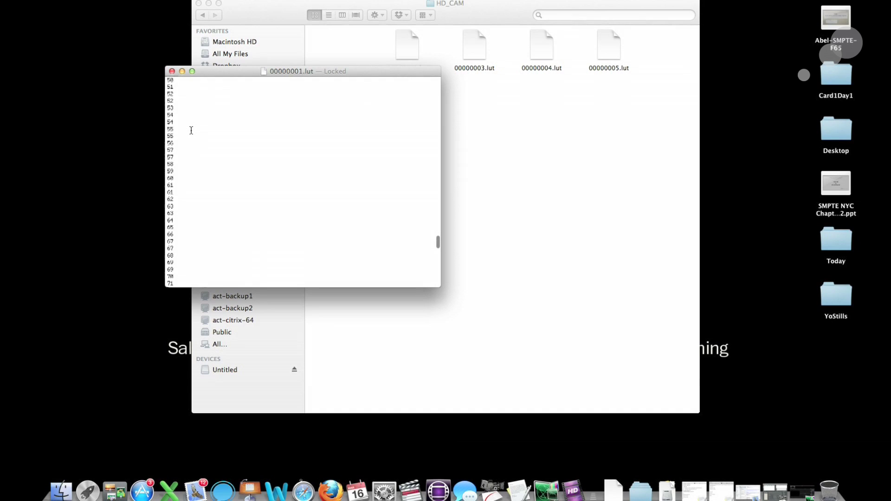
scroll(191, 130, up, 1)
triple_click(182, 149)
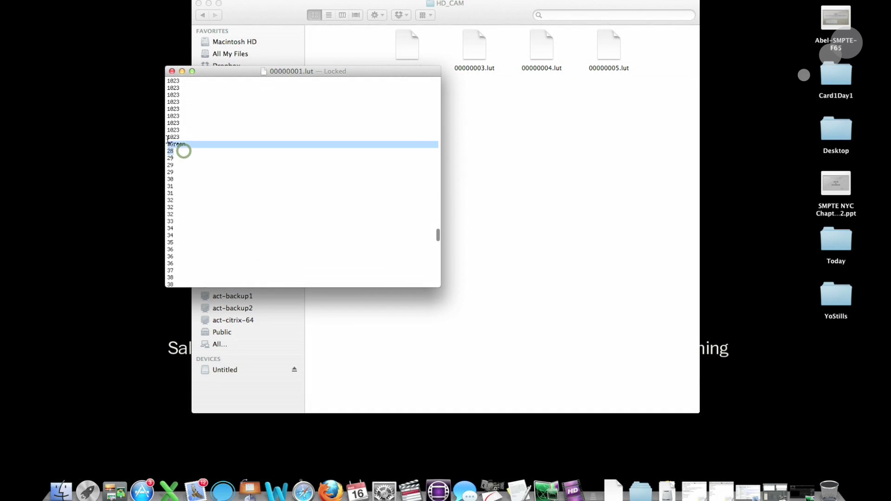
click(183, 157)
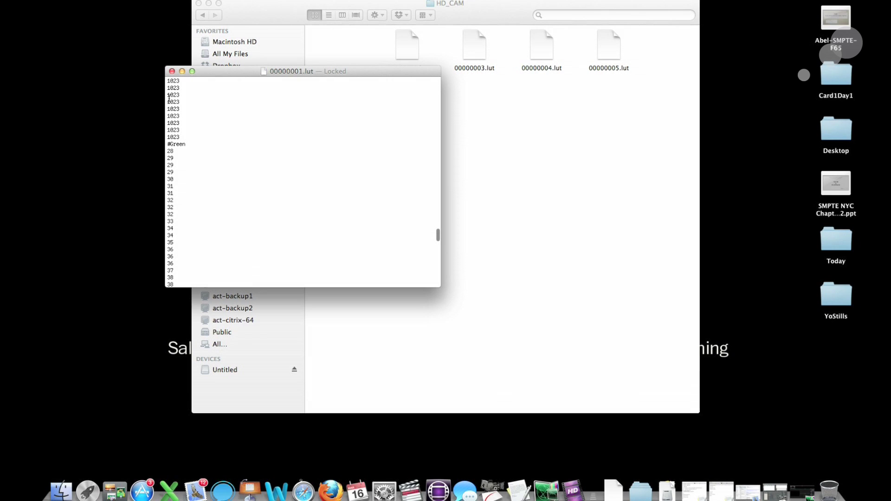
click(172, 72)
click(347, 133)
click(373, 123)
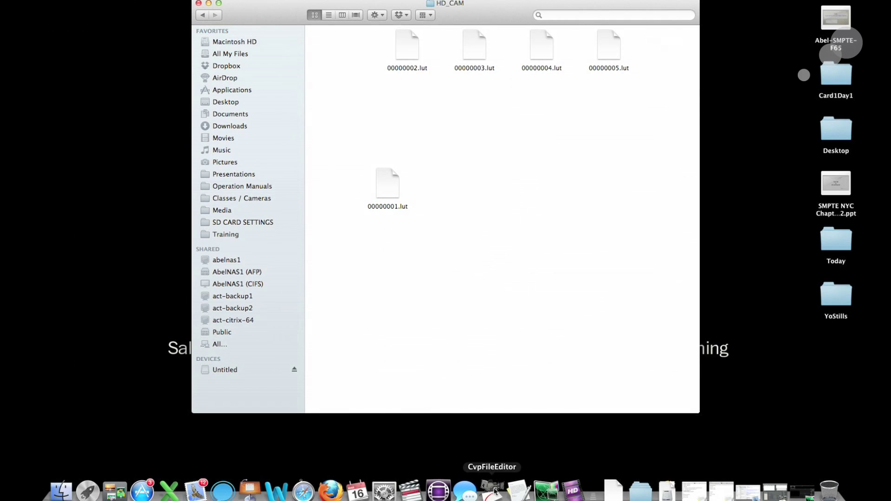
Switch to CvpFileEditor and delete the AndysDeLOG entry from the MLUT data
click(493, 490)
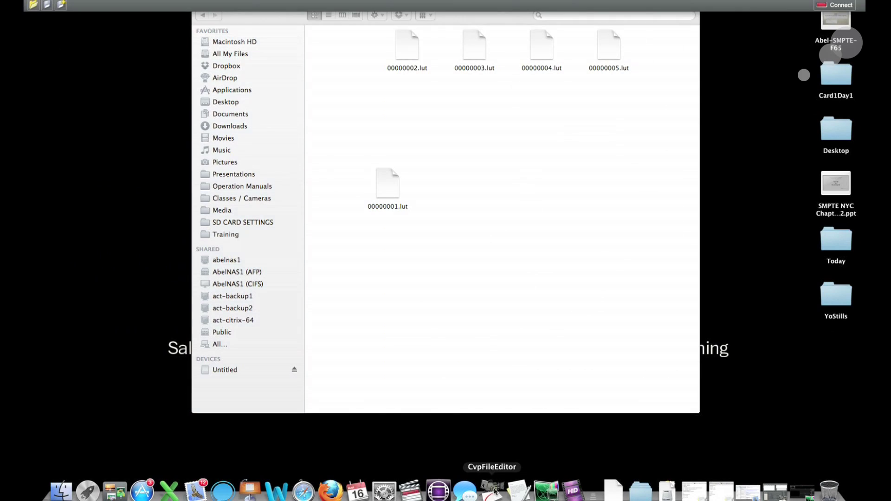
click(151, 86)
key(Delete)
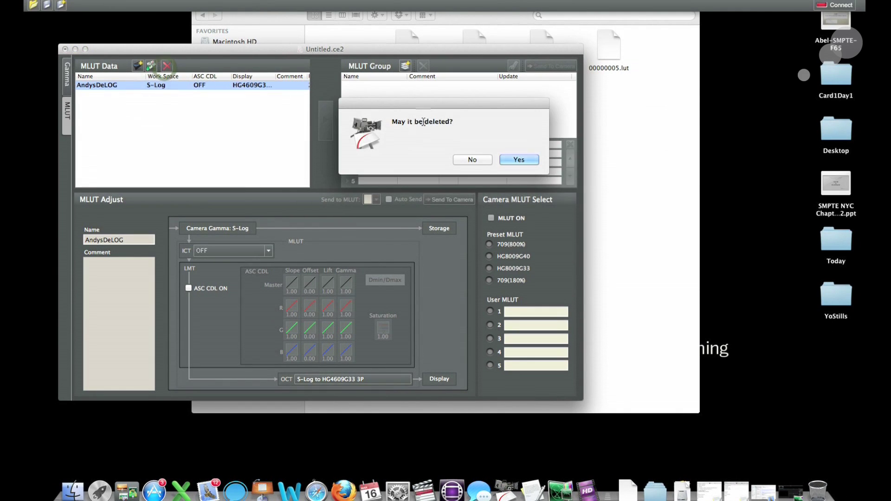
click(528, 158)
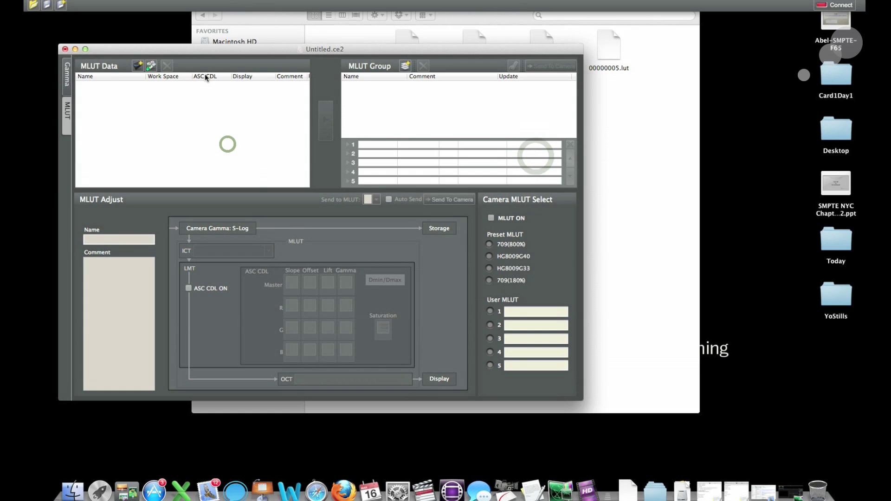
Delete the HG4609G33 3P curve from the gamma data
drag(172, 61, 182, 49)
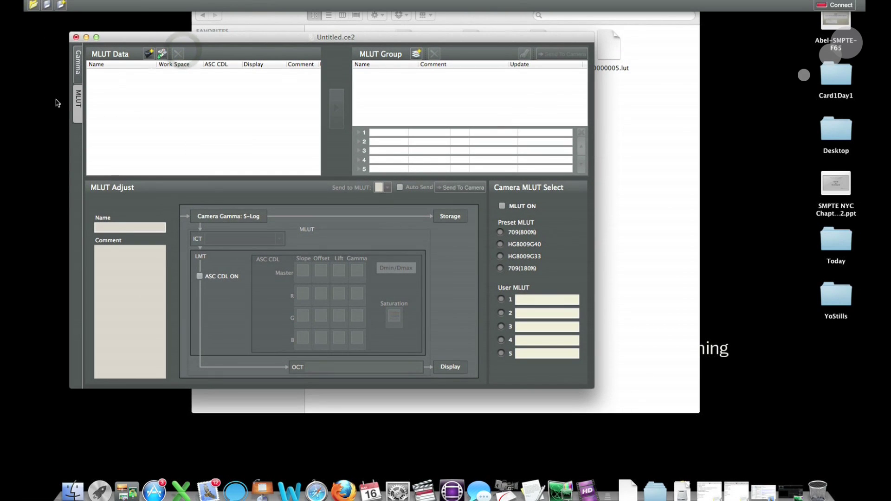
click(78, 79)
click(78, 98)
click(78, 64)
click(191, 54)
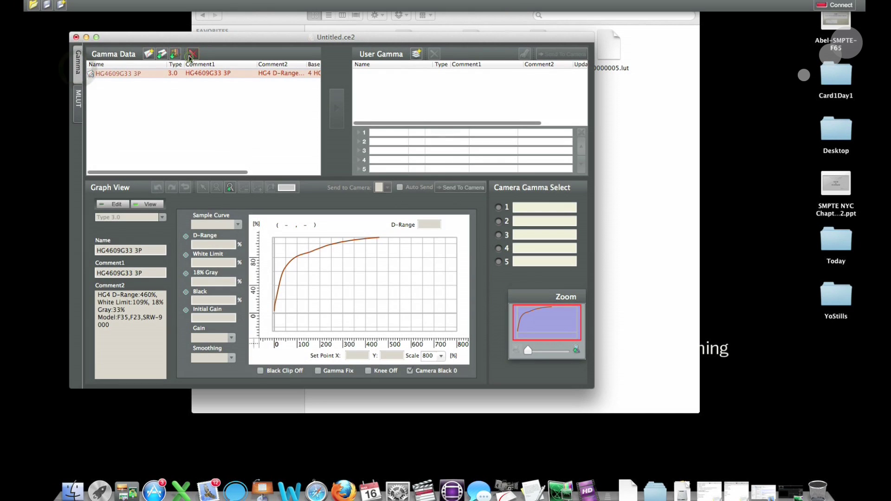
click(500, 157)
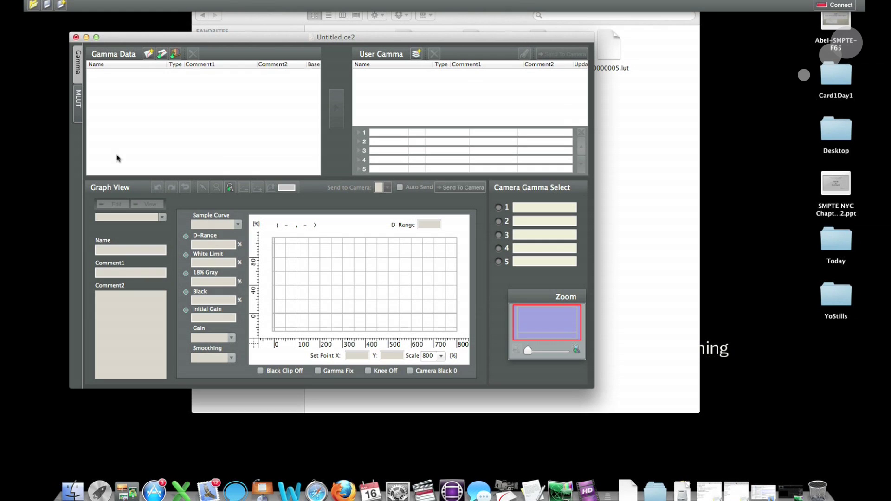
click(79, 106)
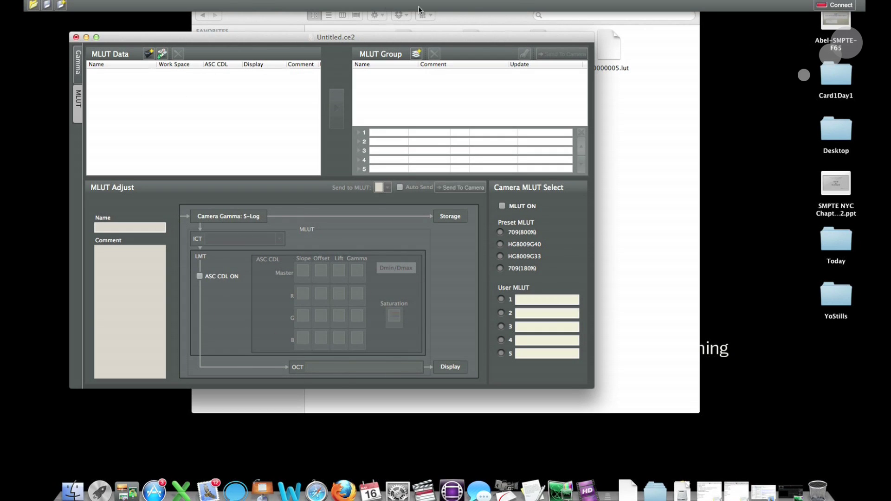
click(412, 79)
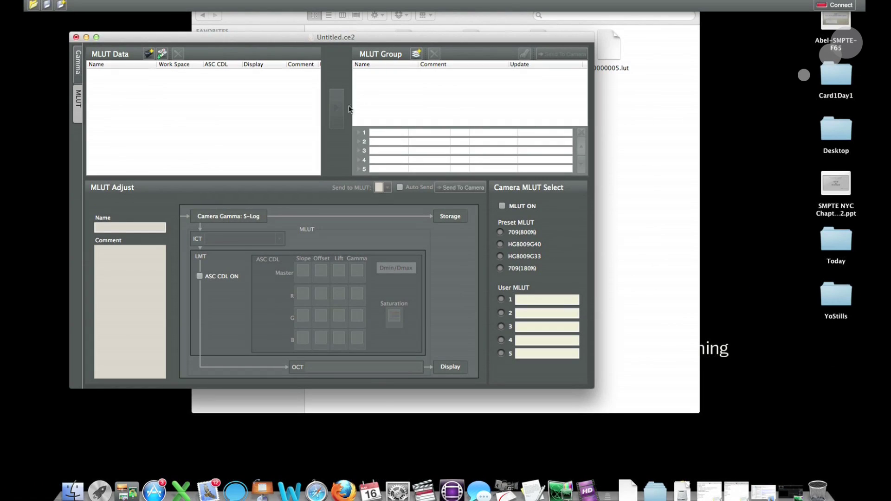
click(436, 117)
click(833, 7)
click(178, 124)
click(148, 54)
text(AndyDelog)
key(Return)
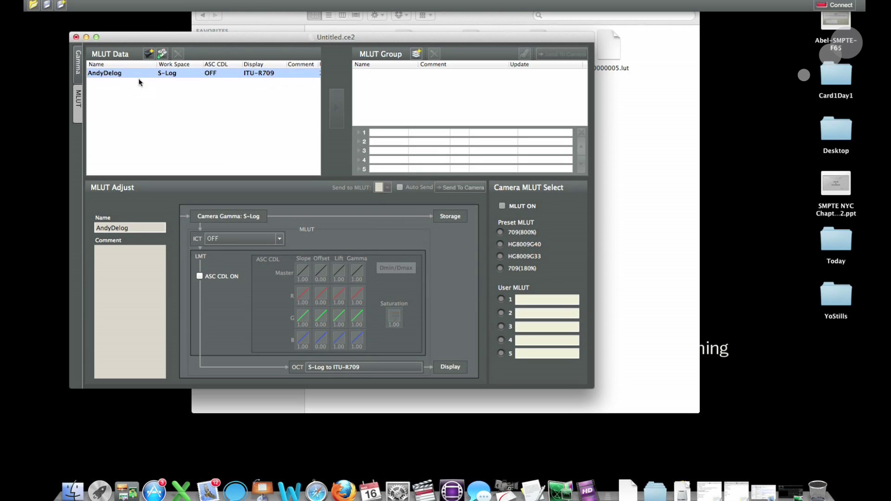
Check the ICT conversion choices for the AndyDelog MLUT and choose OFF
click(171, 77)
click(245, 239)
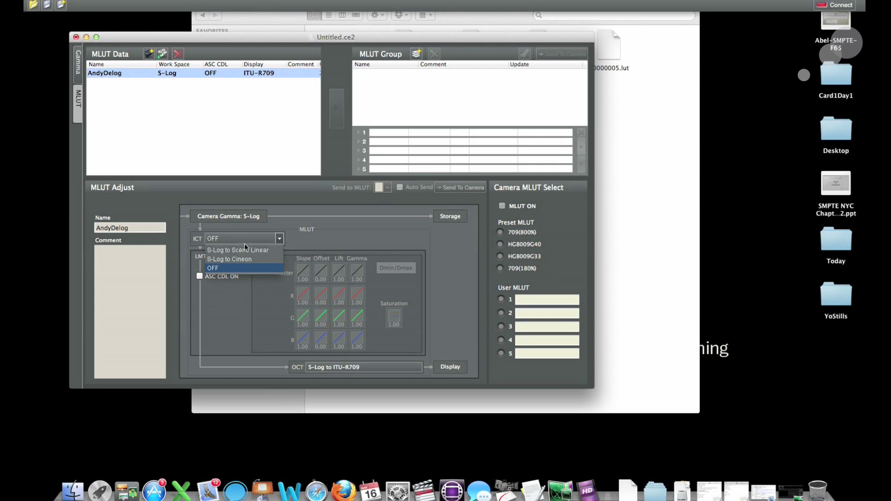
click(242, 272)
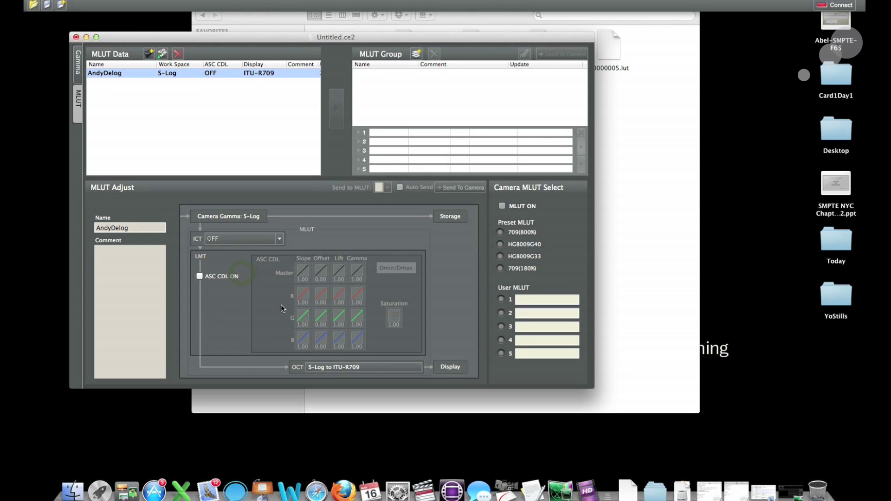
Check the display gamma choices without picking one, and switch ASC CDL on and off again for the AndyDelog MLUT
click(322, 368)
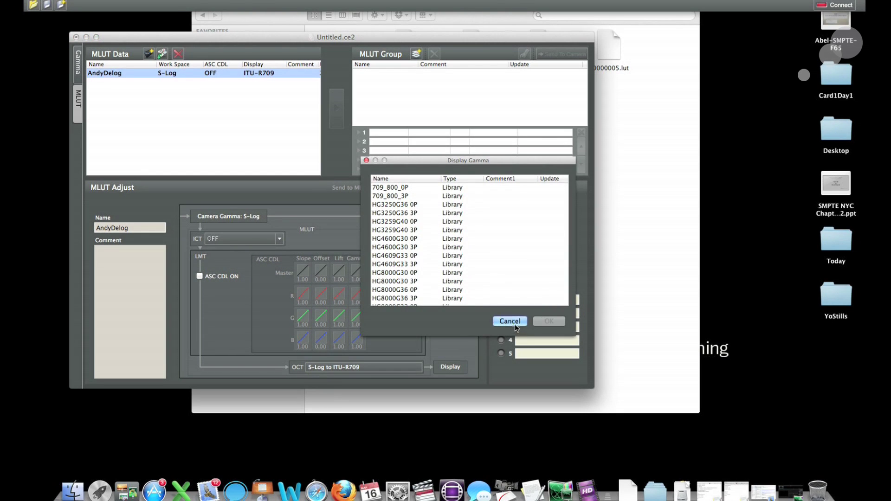
click(510, 321)
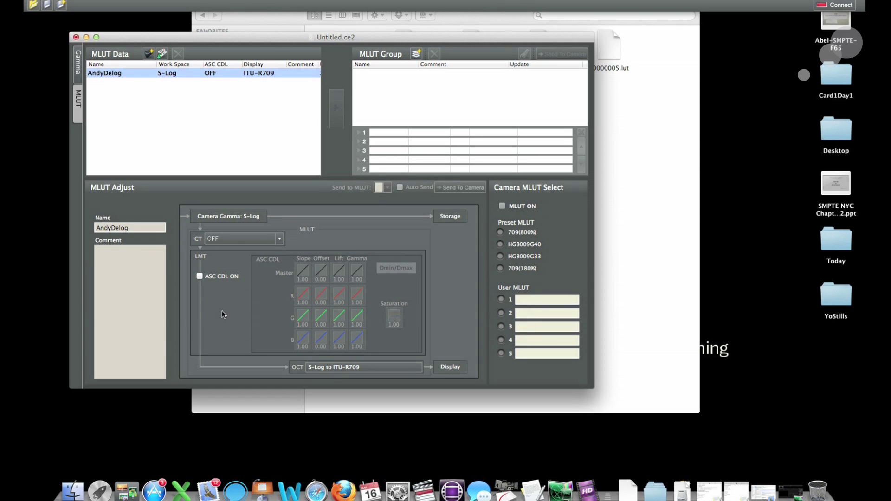
click(199, 276)
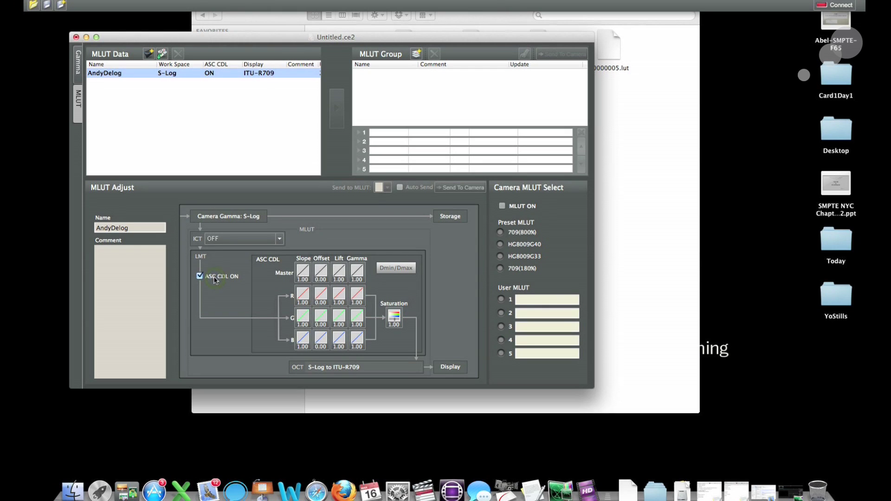
click(200, 276)
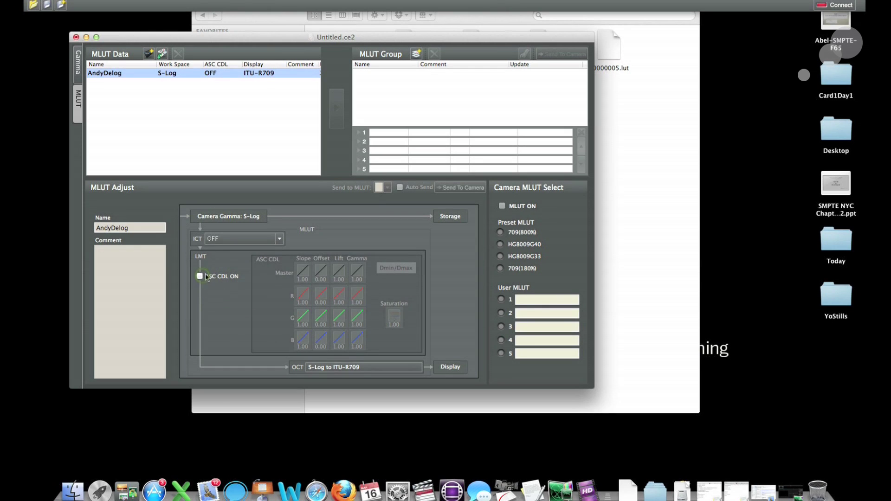
Look through the display gamma library and choose HG4609G33 0P as the output conversion for the AndyDelog MLUT
click(331, 367)
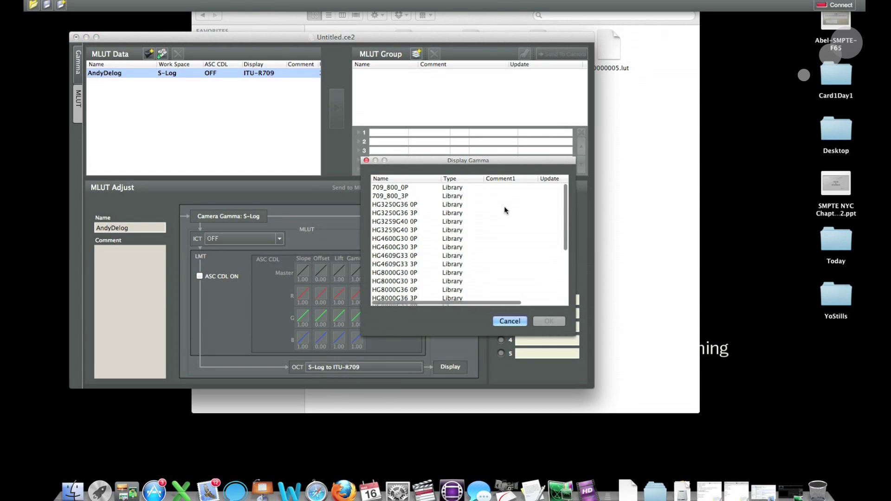
scroll(504, 210, down, 5)
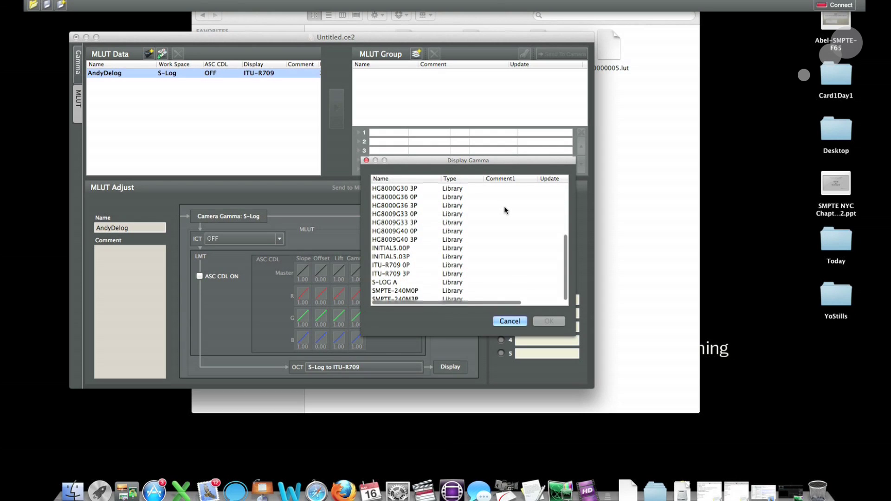
scroll(505, 210, up, 5)
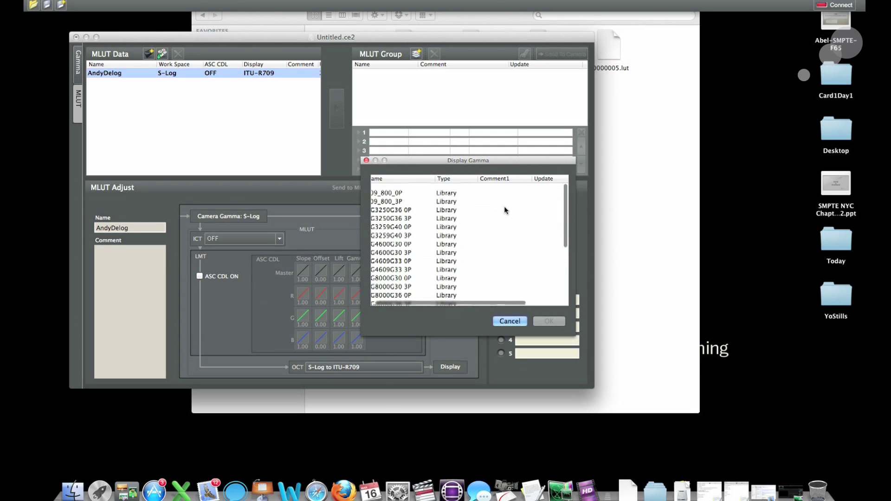
scroll(505, 209, down, 1)
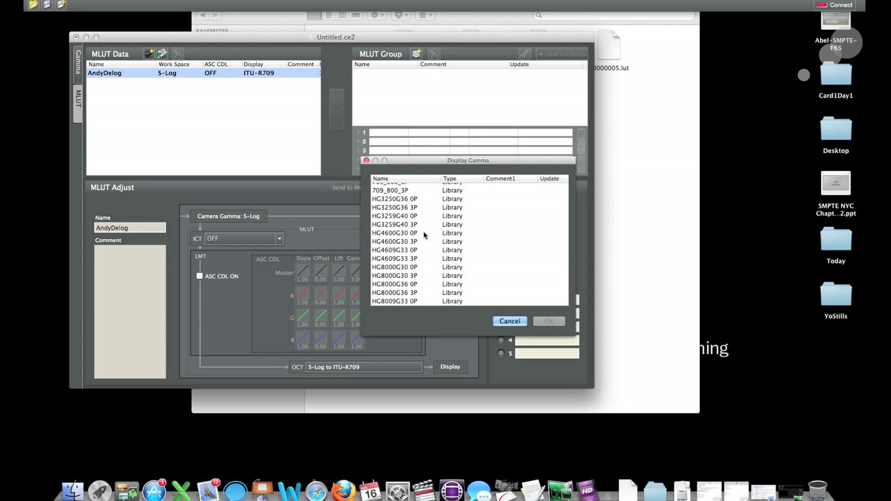
scroll(413, 272, down, 2)
scroll(413, 274, down, 3)
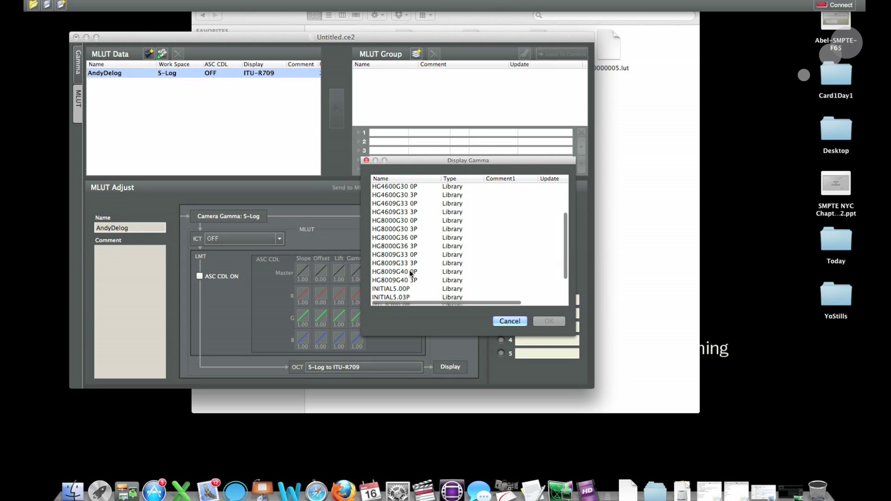
scroll(410, 274, up, 3)
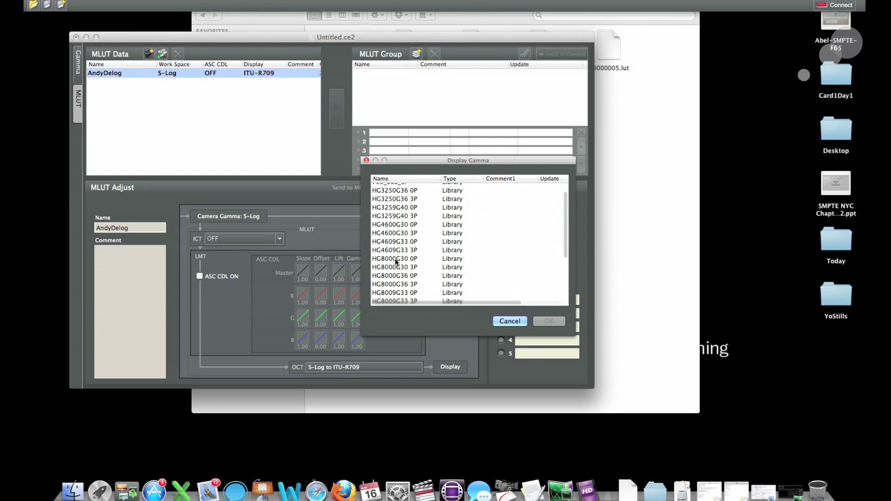
click(402, 245)
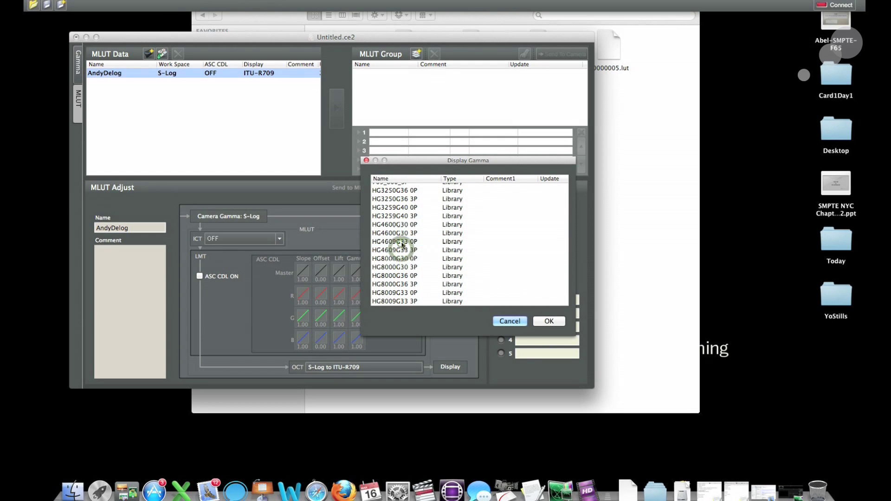
click(402, 244)
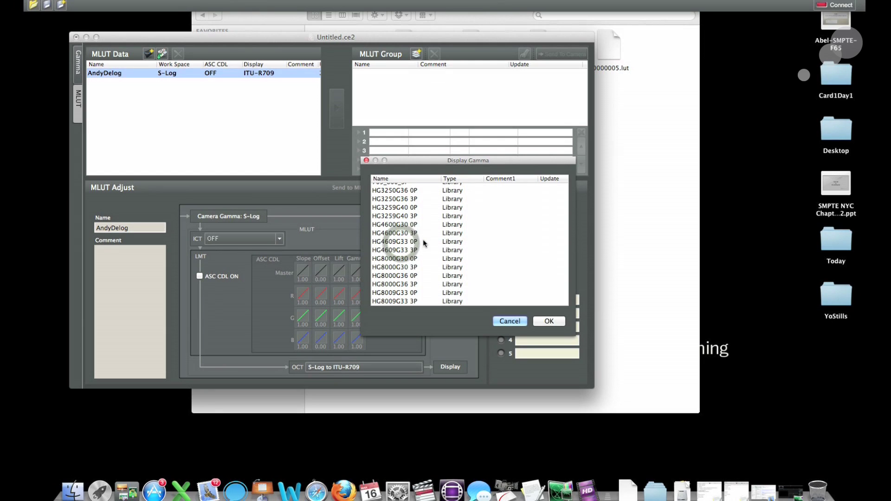
click(398, 241)
click(548, 324)
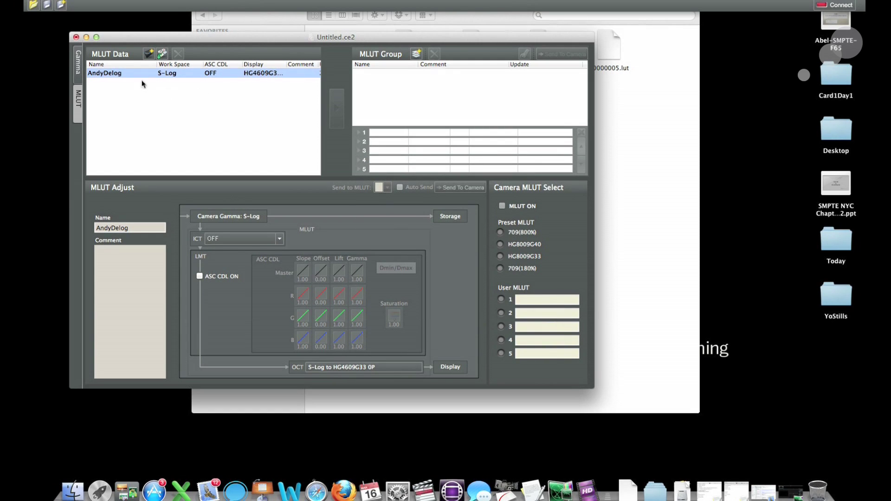
Export the AndyDelog MLUT to the HD_CAM folder as 00000001.lut, replacing the existing file
click(166, 76)
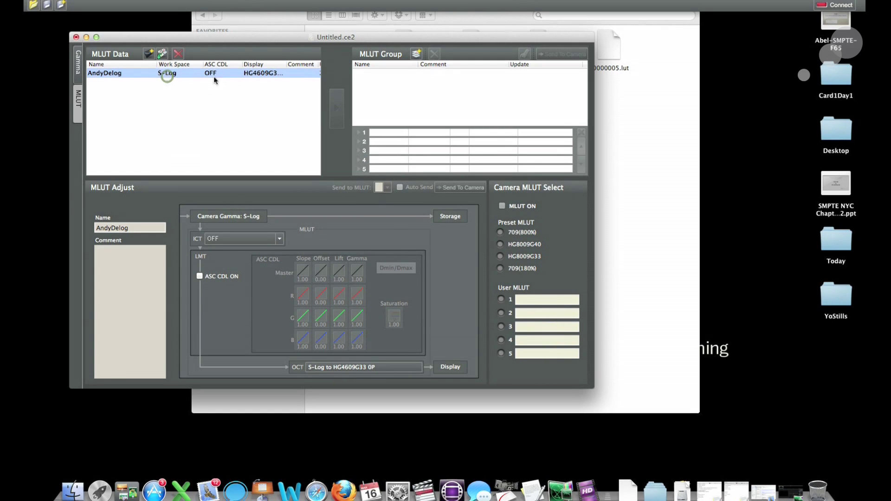
click(259, 74)
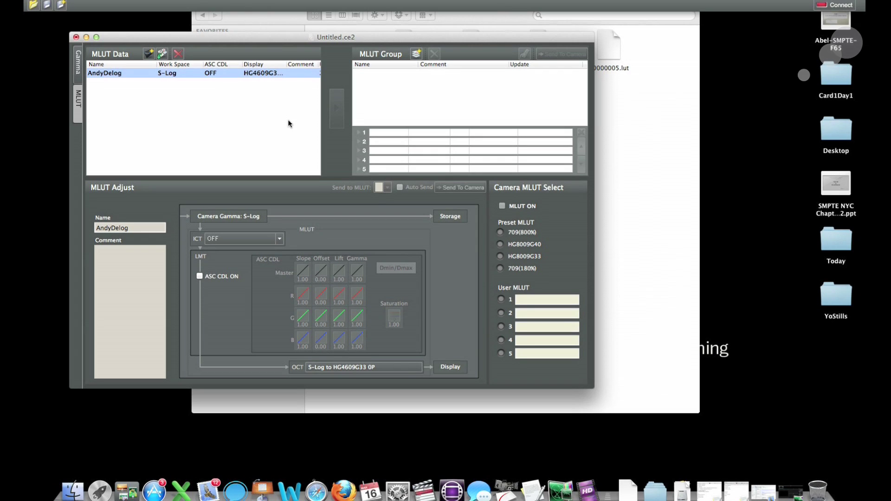
click(144, 1)
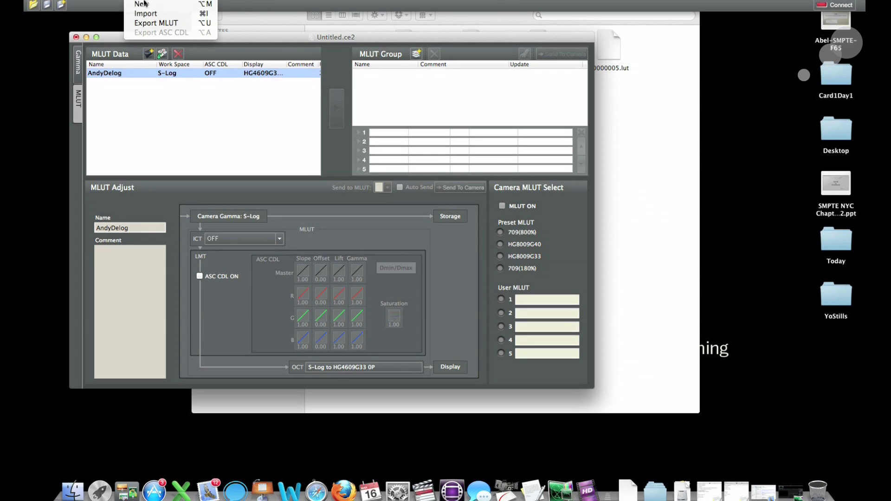
click(155, 23)
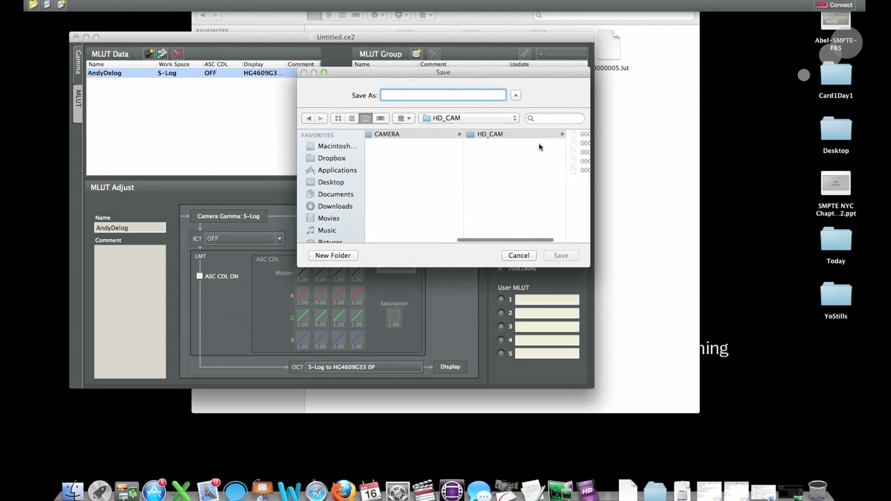
click(512, 135)
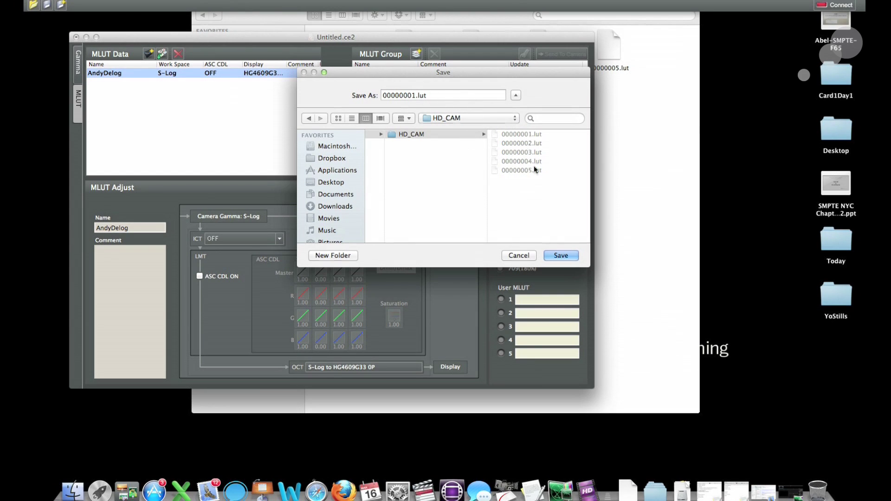
click(437, 94)
click(561, 255)
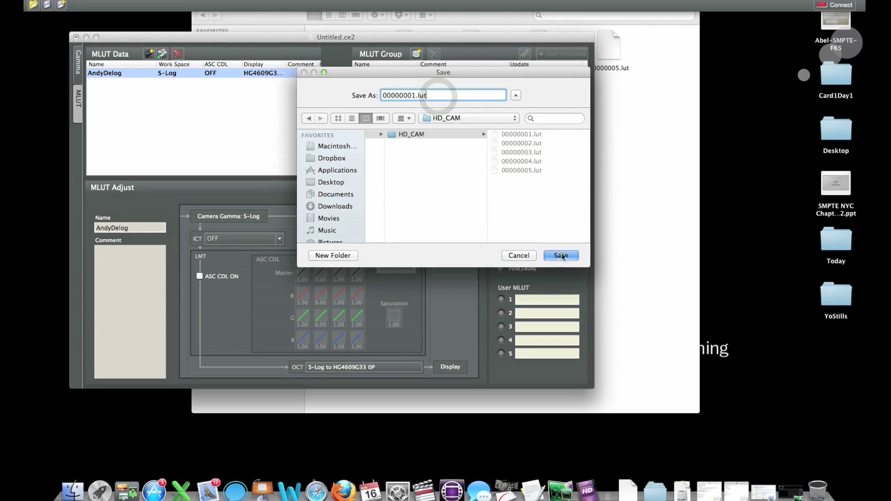
click(514, 139)
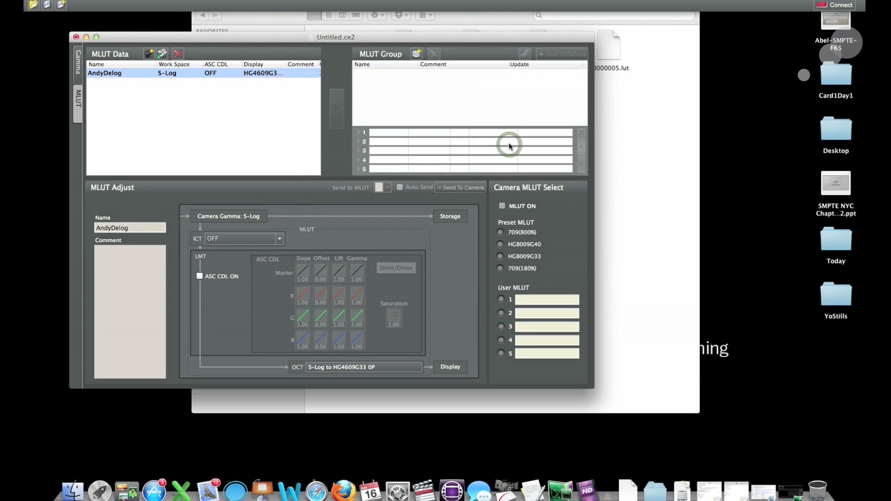
Open the exported 00000001.lut from the HD_CAM folder in a text editor, examine its metadata and table values, and close it
click(651, 165)
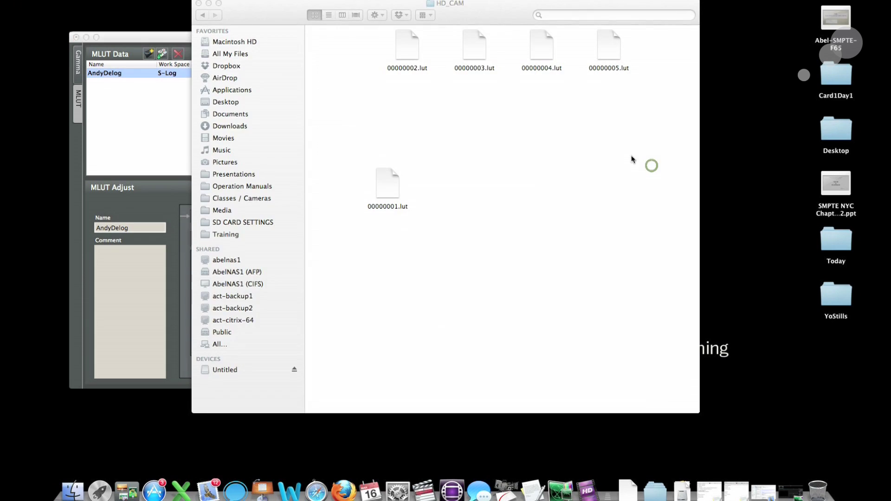
drag(387, 184, 533, 495)
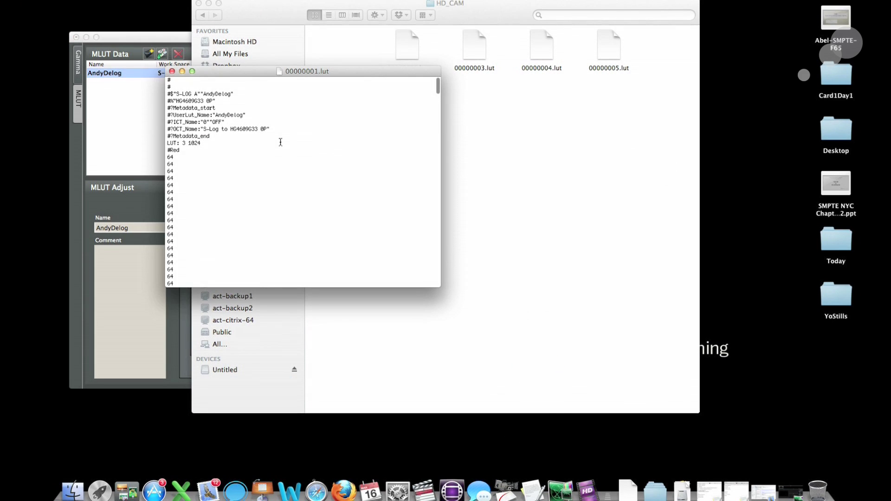
drag(249, 116, 249, 109)
click(200, 152)
scroll(199, 152, down, 20)
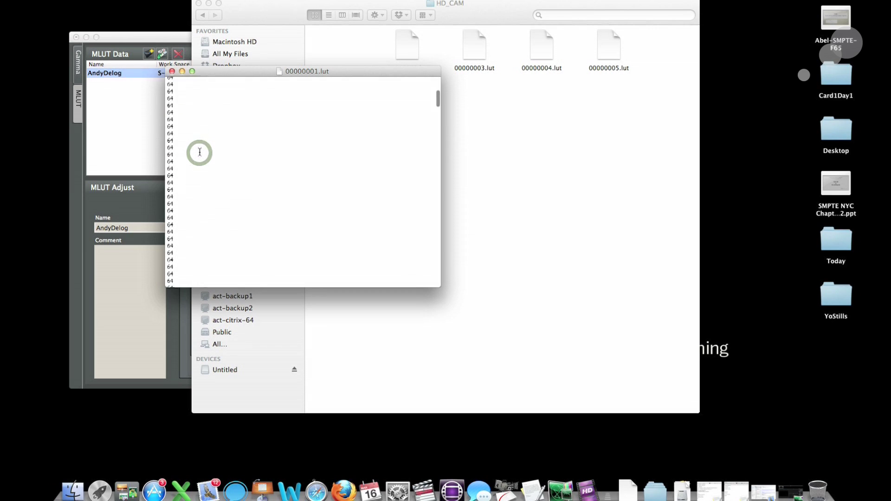
scroll(199, 152, up, 20)
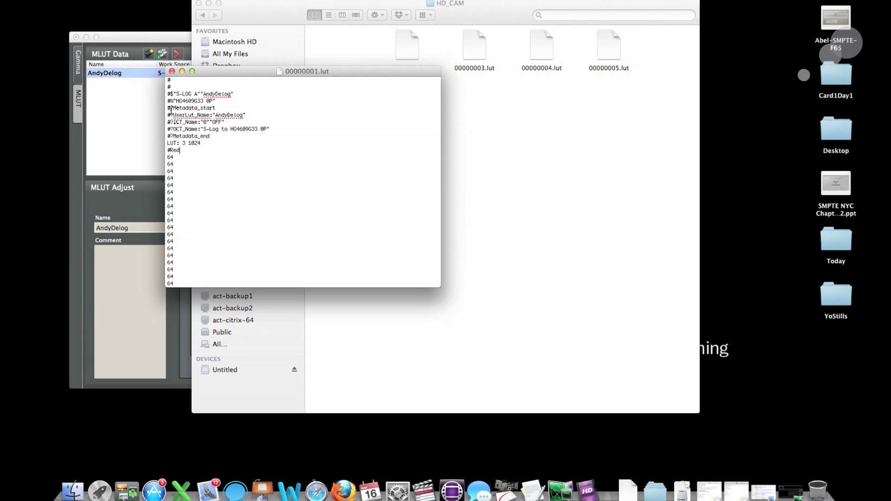
click(171, 71)
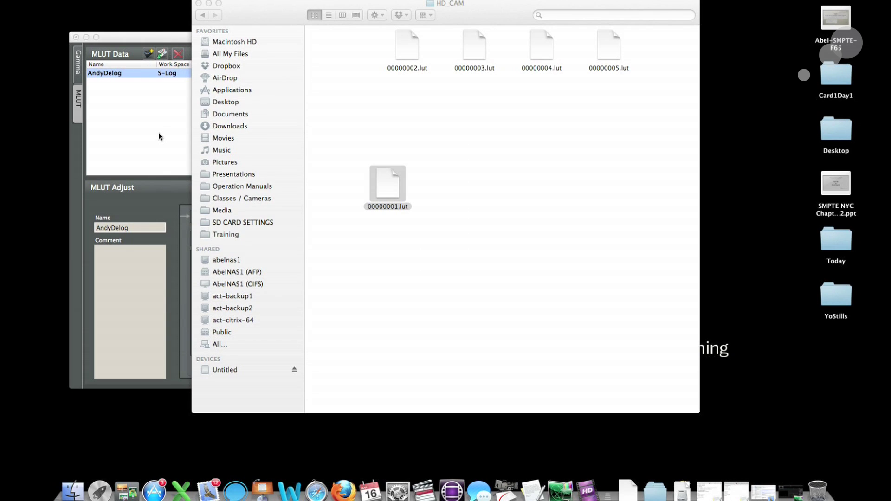
Return to CvpFileEditor and import the HG3259G40 0P curve from the library into the gamma data
click(158, 136)
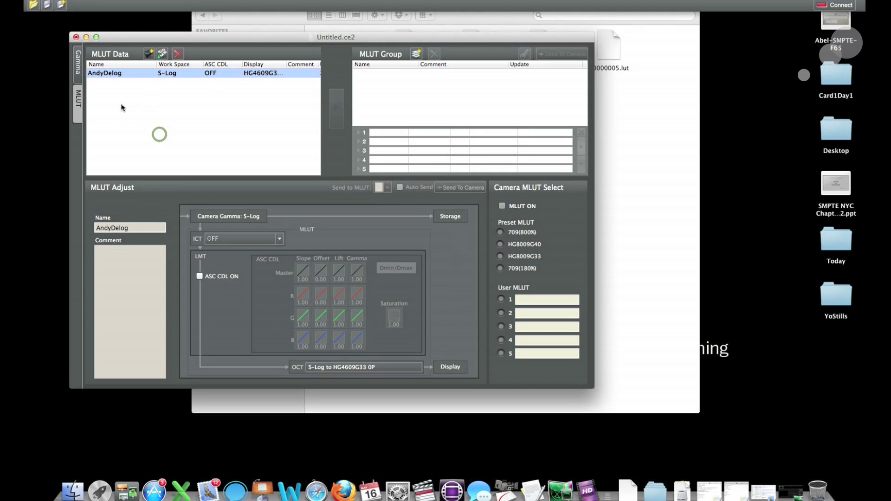
click(79, 61)
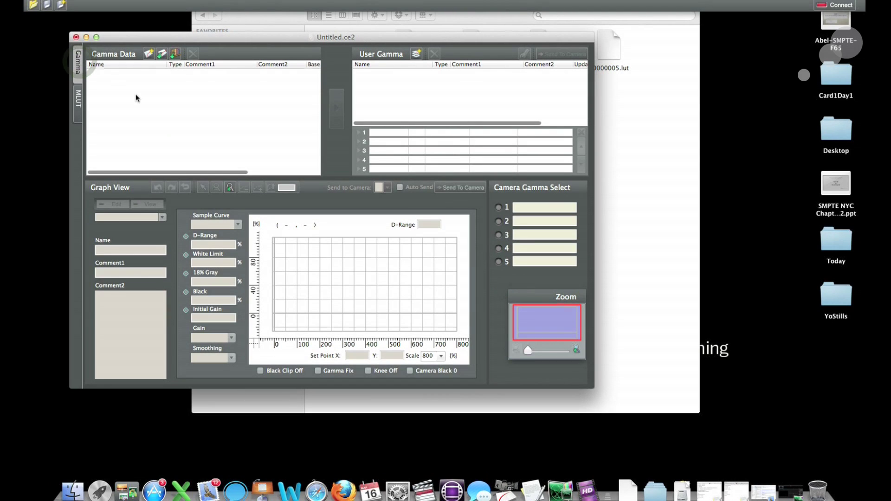
click(175, 55)
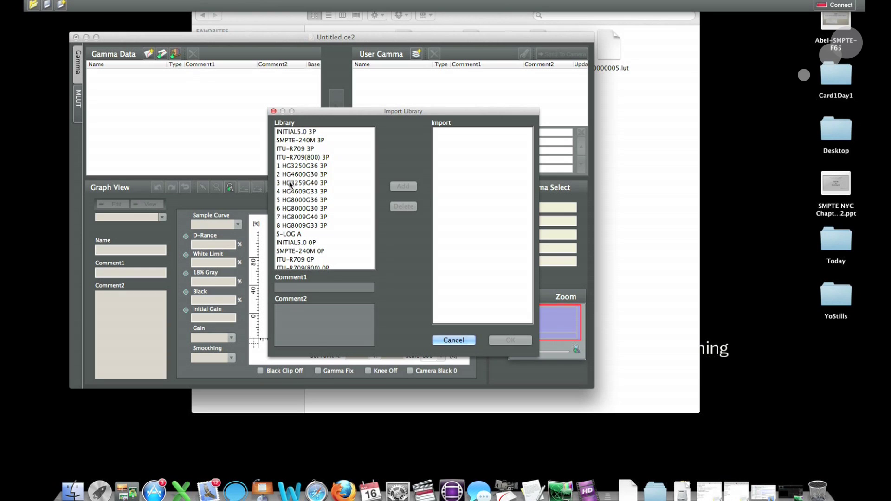
scroll(295, 195, down, 5)
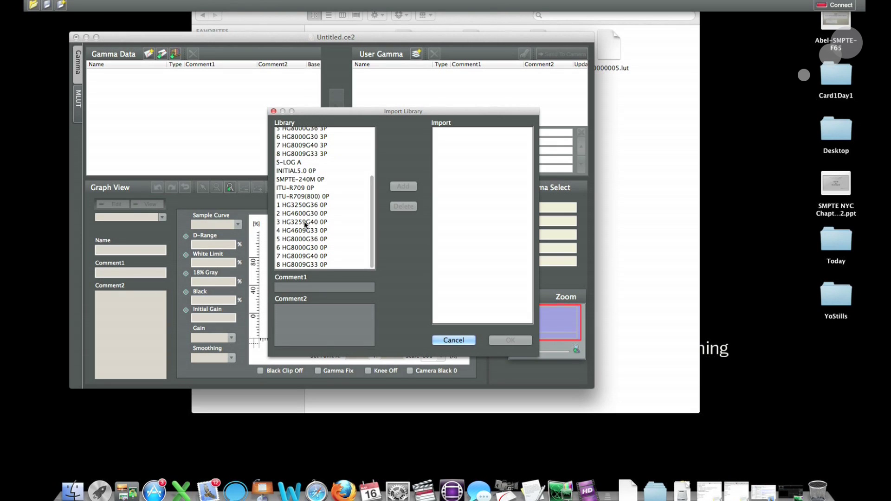
click(314, 222)
click(403, 186)
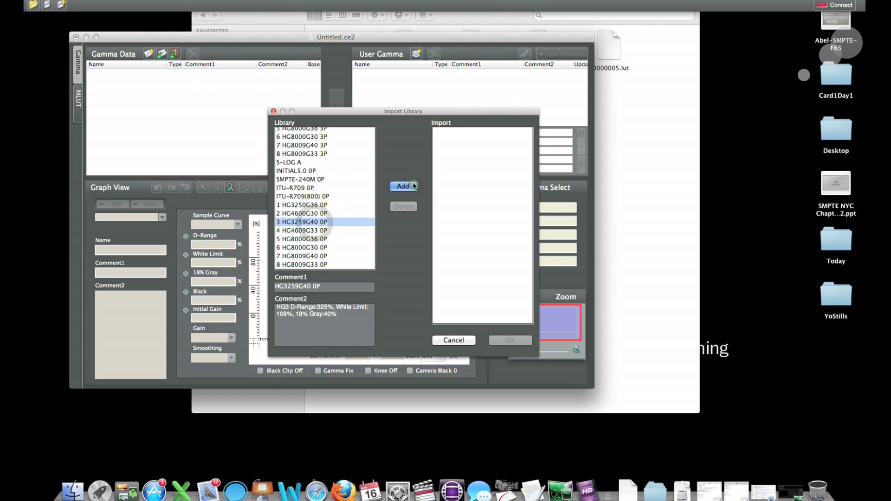
click(511, 340)
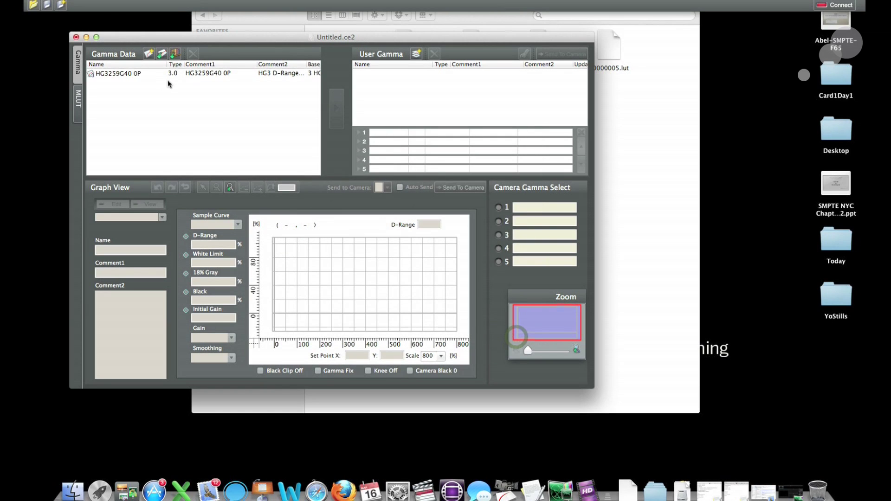
Add three control points to the HG3259G40 0P curve, pulling the middle one to about X 34.5, Y 60.1
click(146, 73)
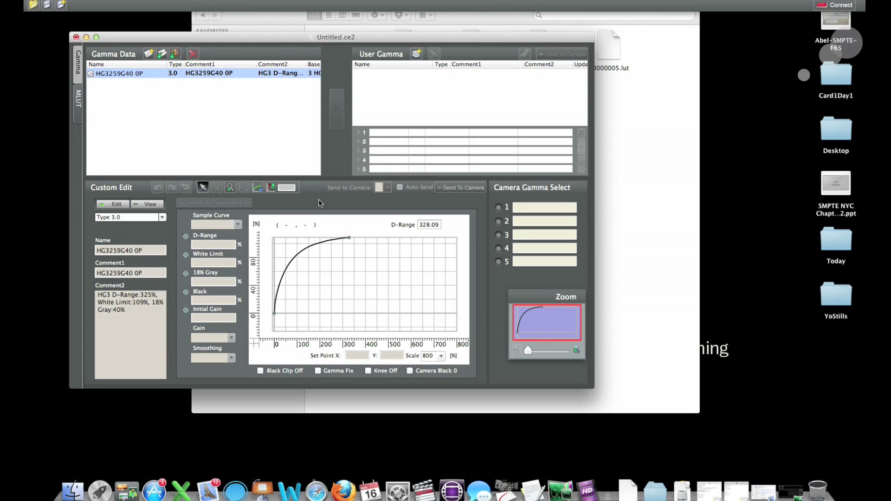
click(278, 289)
click(296, 256)
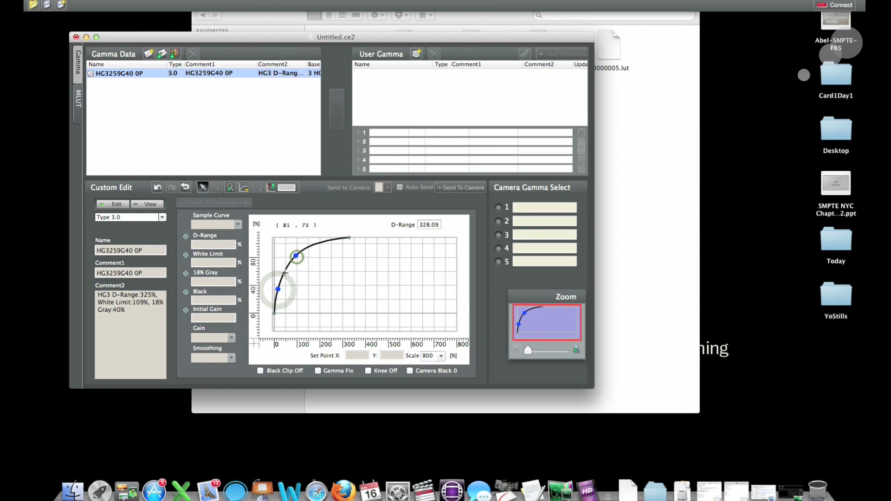
click(281, 272)
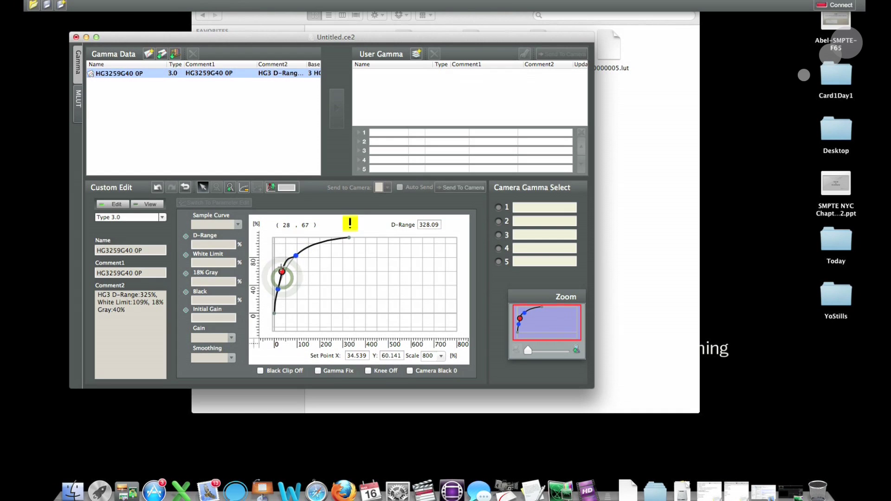
click(296, 255)
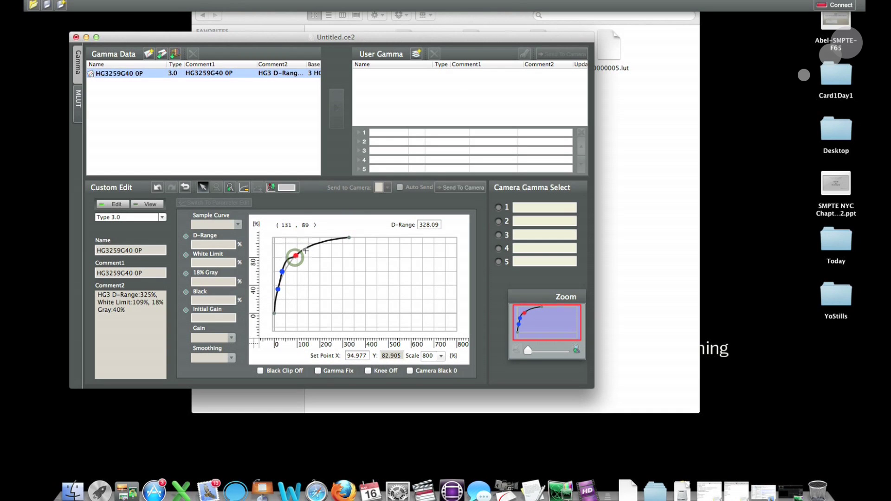
Clear the curve's control points and add three new ones, placing the middle one at about X 88, Y 85.2
click(244, 187)
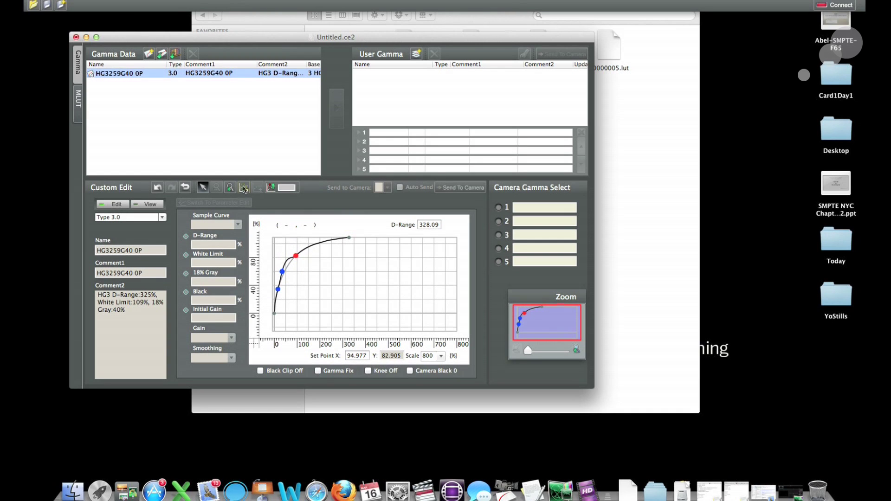
click(281, 273)
click(305, 248)
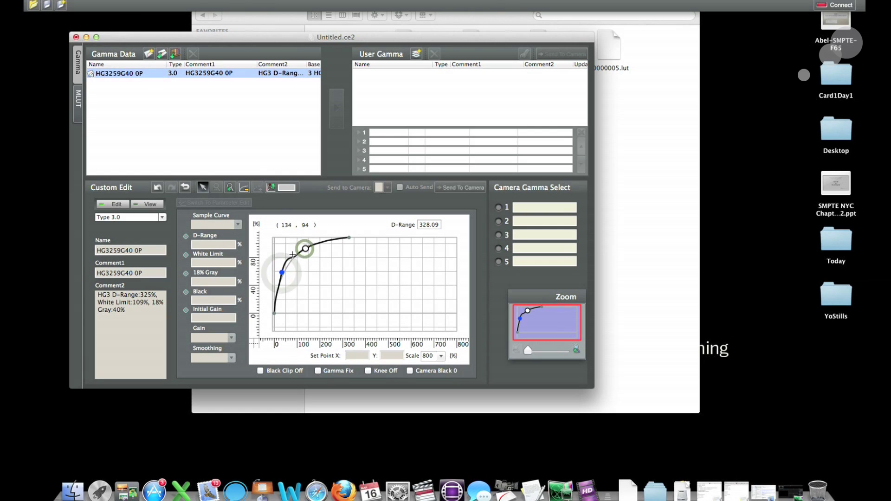
drag(295, 260, 294, 254)
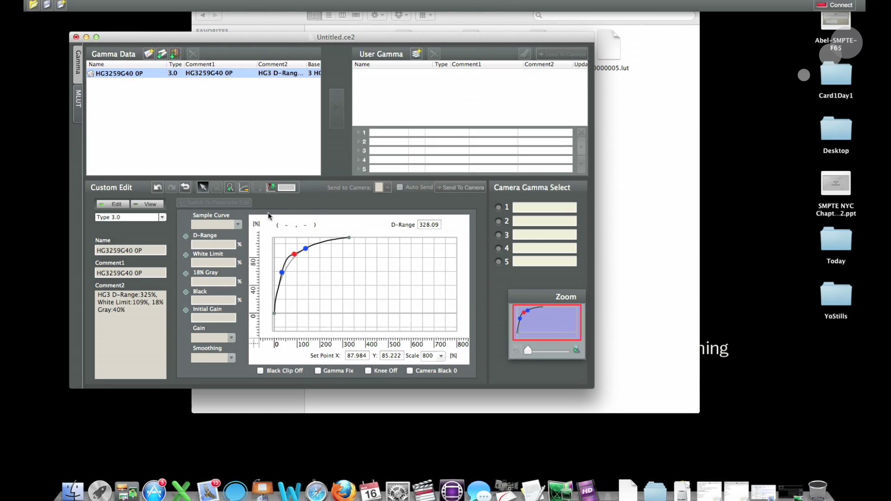
Move the lowest control point down the curve and the middle one to about X 49.4, Y 73.2
drag(282, 272, 277, 292)
click(293, 253)
drag(292, 254, 286, 263)
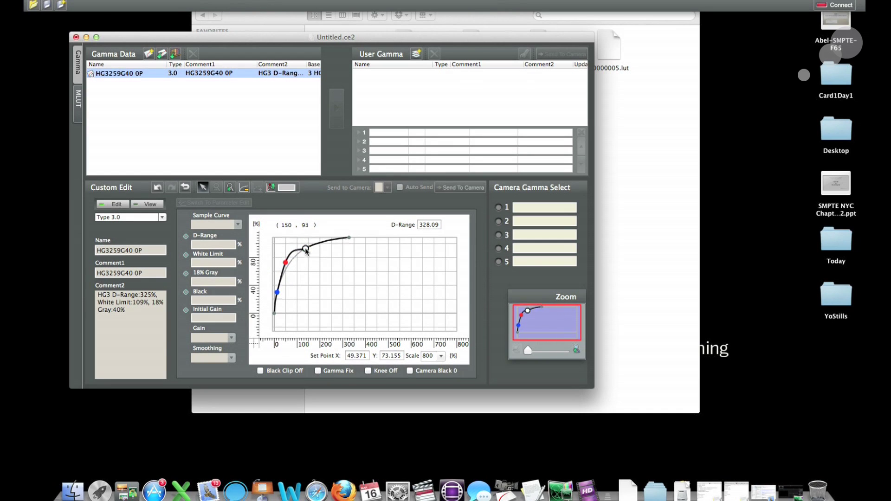
Shift the curve's highest control point slightly down the curve and move the middle one to about X 47.6, Y 68.1
click(304, 250)
drag(286, 263, 285, 266)
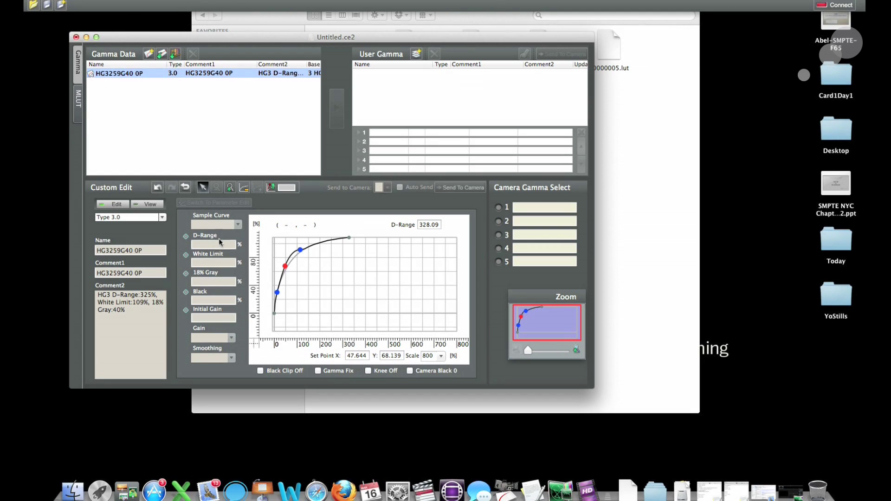
Create a new monitoring LUT named AndyHighCon in the MLUT data
click(78, 106)
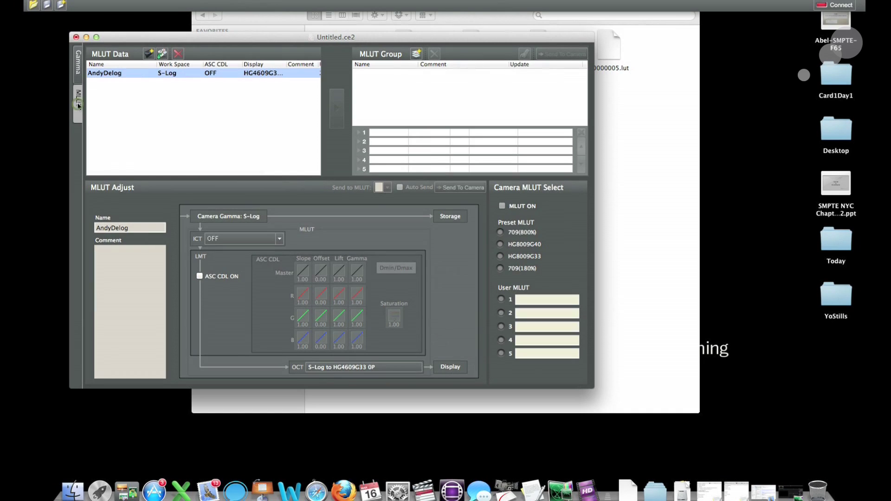
click(175, 145)
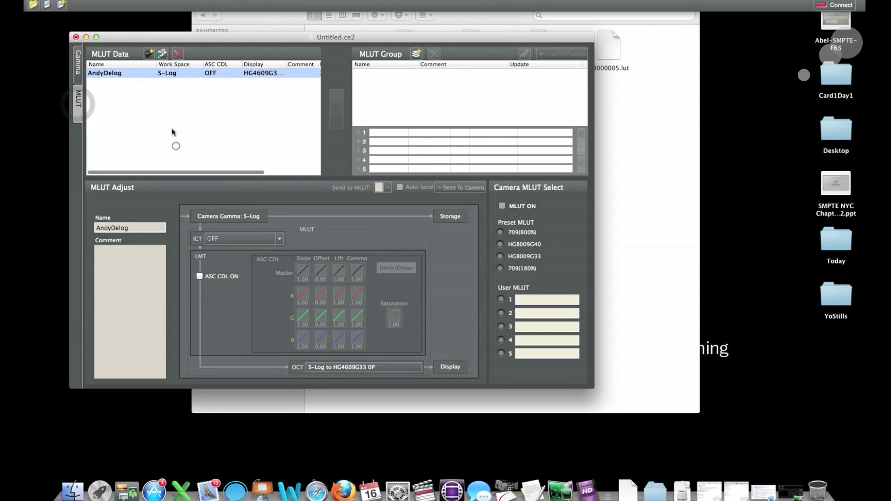
click(151, 52)
text(Andy)
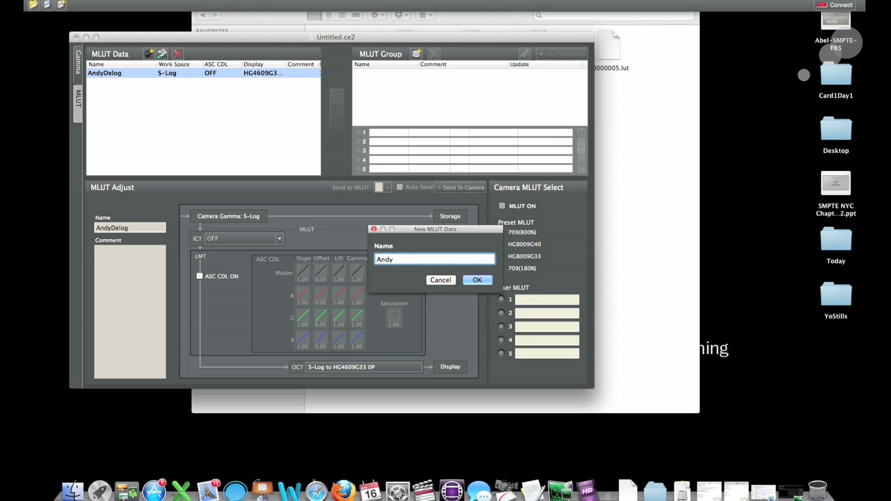
text(HighCon)
key(Return)
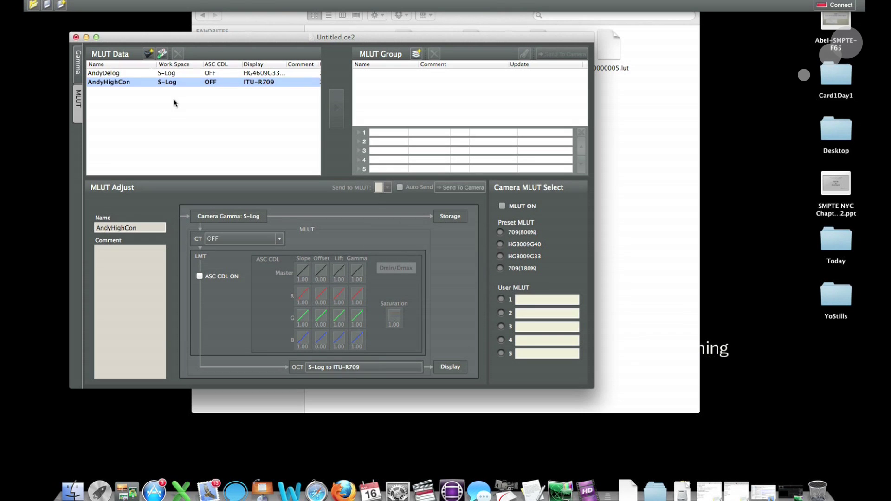
Set AndyHighCon's output conversion to the edited HG3259G40 0P curve from the gamma data
click(364, 367)
scroll(454, 258, down, 5)
scroll(453, 260, down, 3)
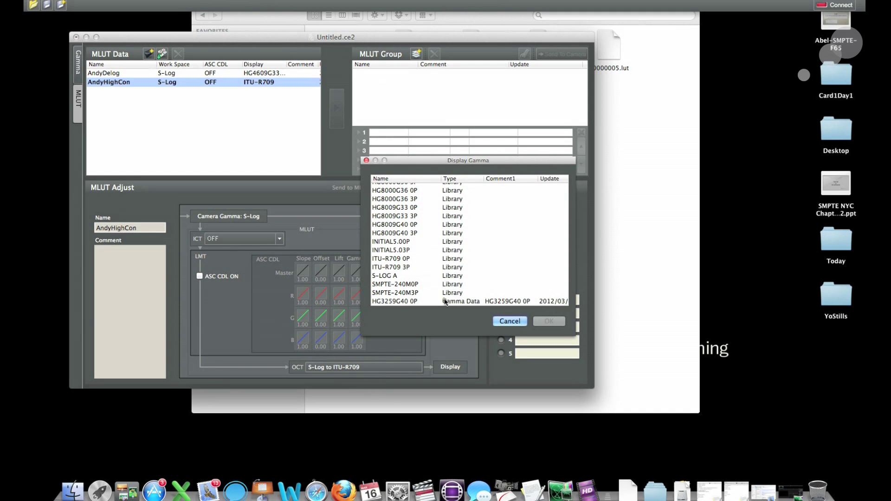
click(444, 301)
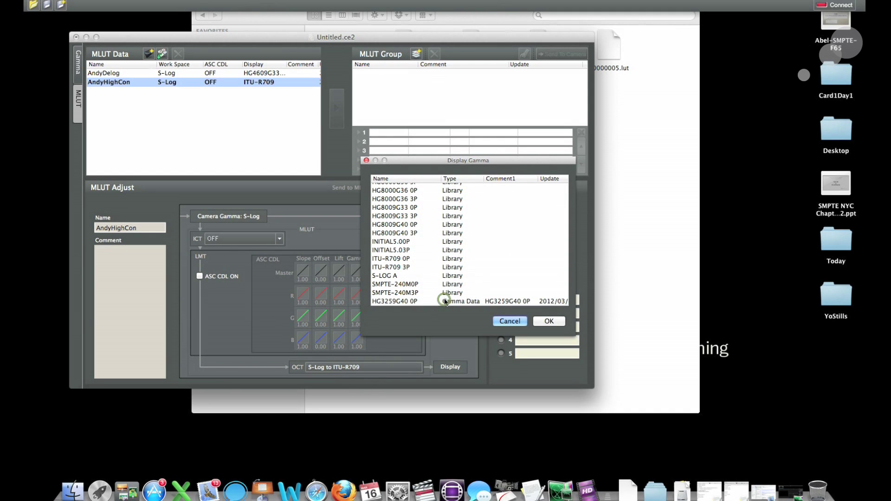
click(404, 305)
click(549, 321)
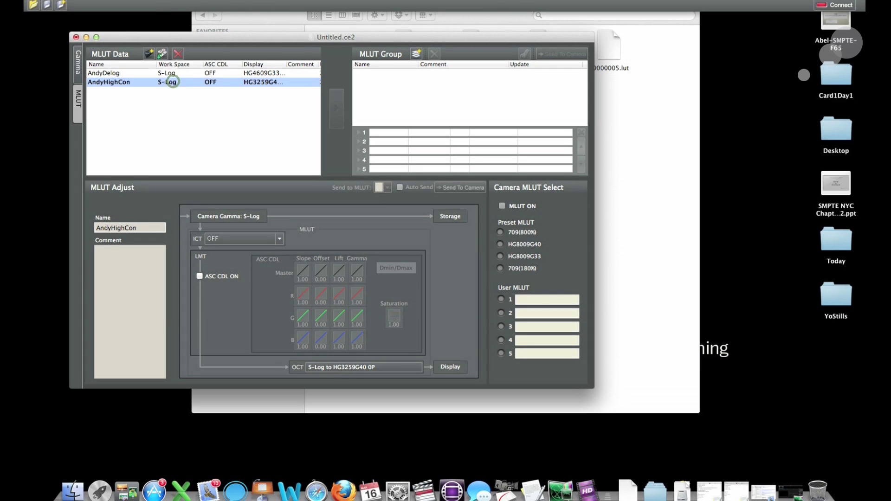
Export the AndyHighCon LUT to the HD_CAM folder as 00000002.lut, replacing the existing file
click(162, 2)
click(149, 24)
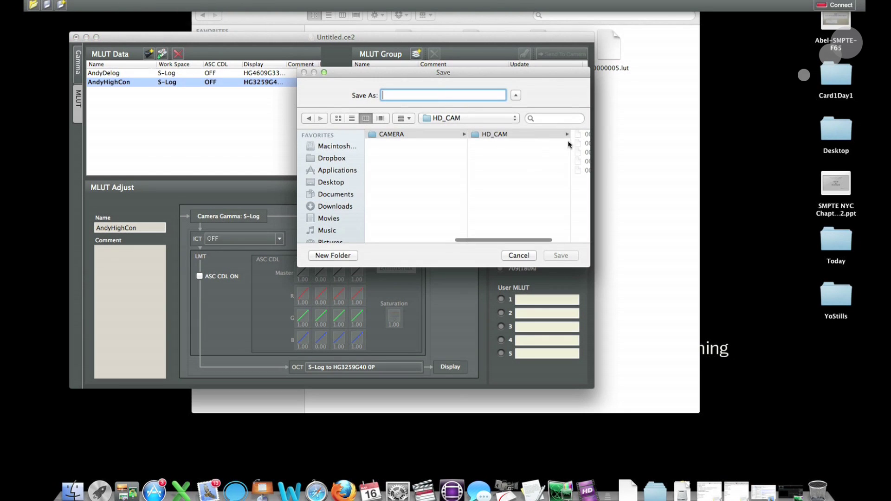
scroll(571, 140, right, 3)
scroll(387, 178, left, 5)
scroll(387, 175, left, 5)
scroll(427, 159, right, 5)
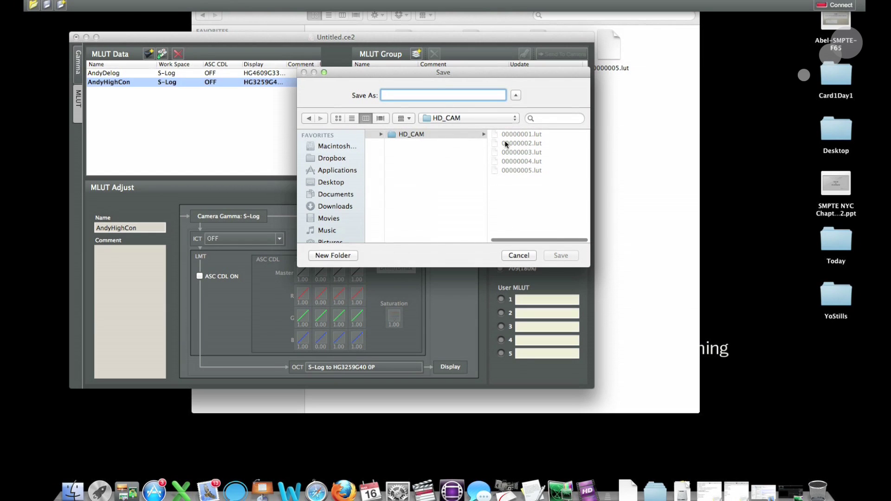
click(505, 141)
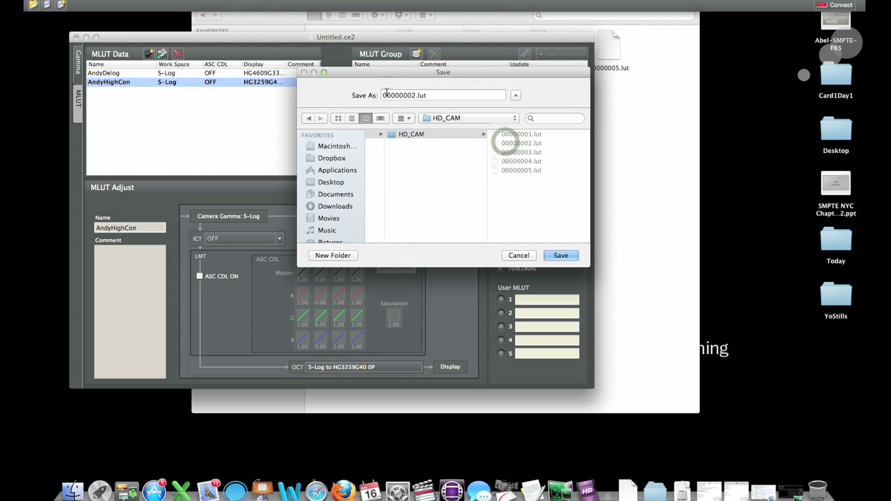
click(561, 255)
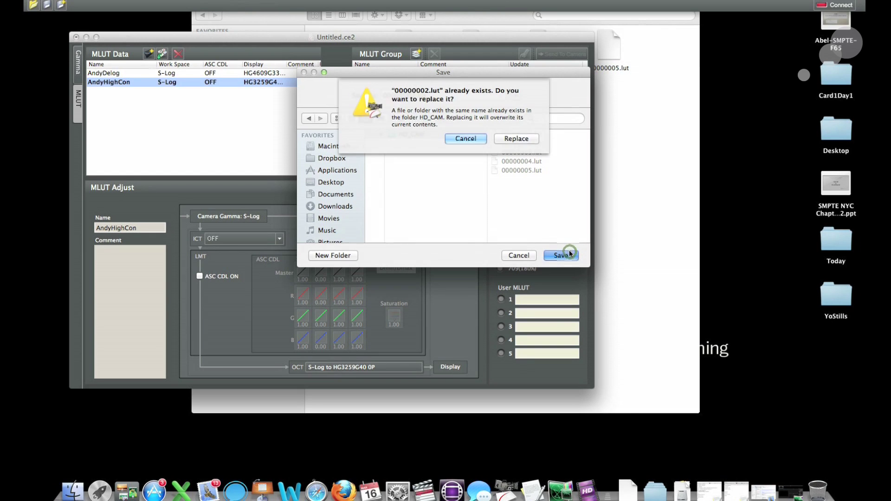
click(516, 137)
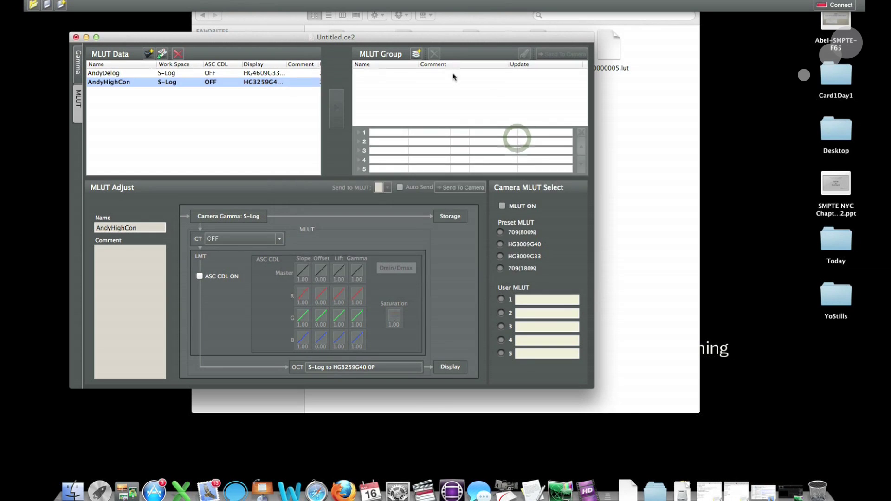
Switch to Finder, open the exported 00000002.lut as text, examine its metadata and red channel values, and close it
click(660, 124)
drag(346, 46, 532, 495)
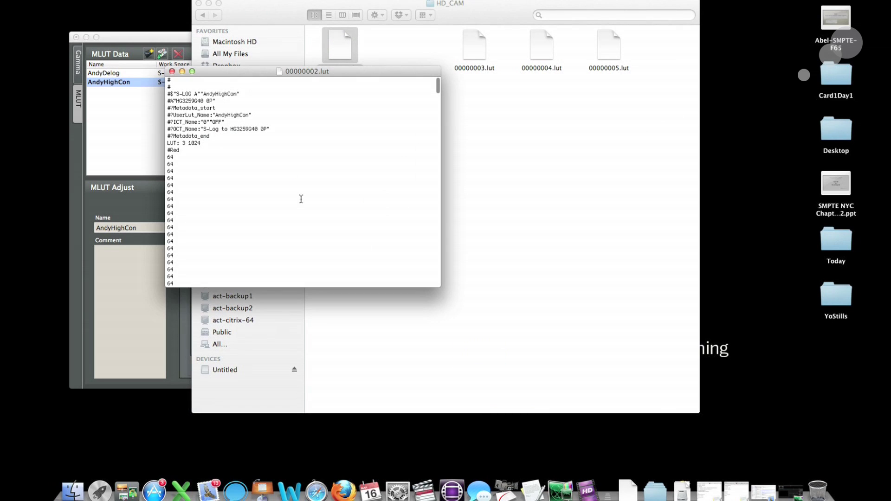
scroll(235, 160, down, 20)
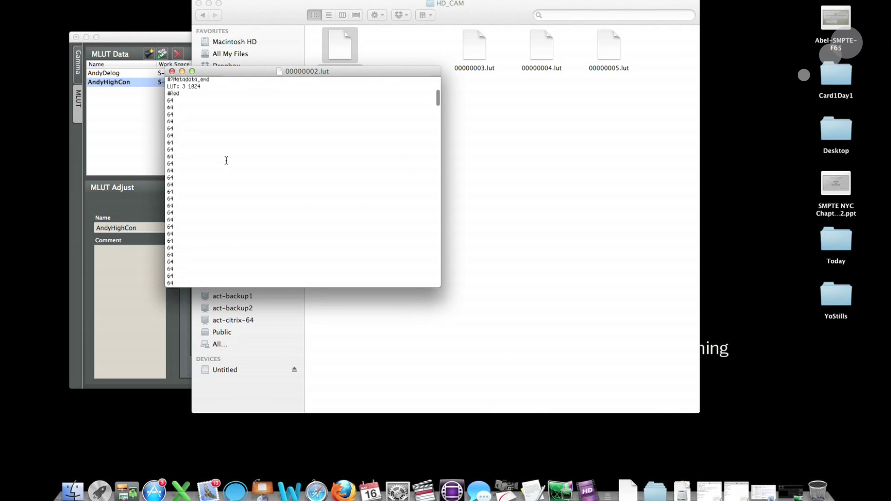
scroll(226, 160, down, 5)
scroll(226, 142, up, 20)
scroll(226, 142, up, 15)
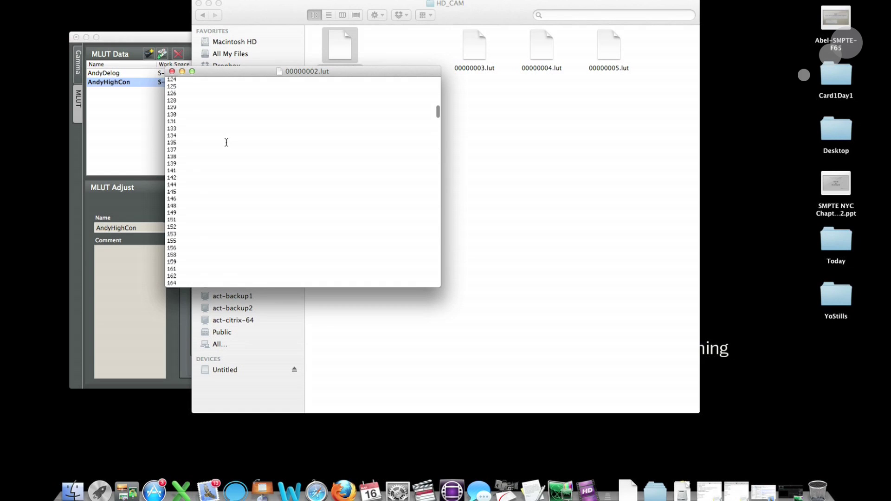
click(172, 72)
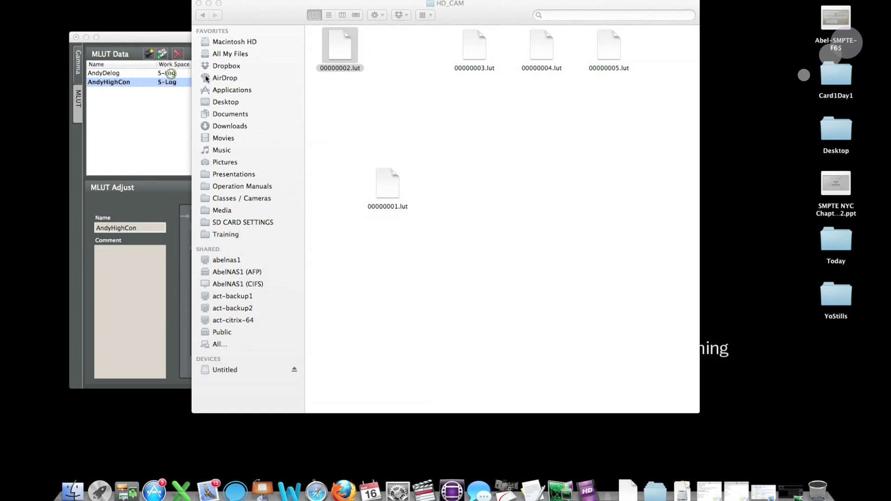
Switch to ScopeBox and assign the live source AJA 1080i29.97 10 Bit (1920x1080) to the unassigned slot
click(438, 161)
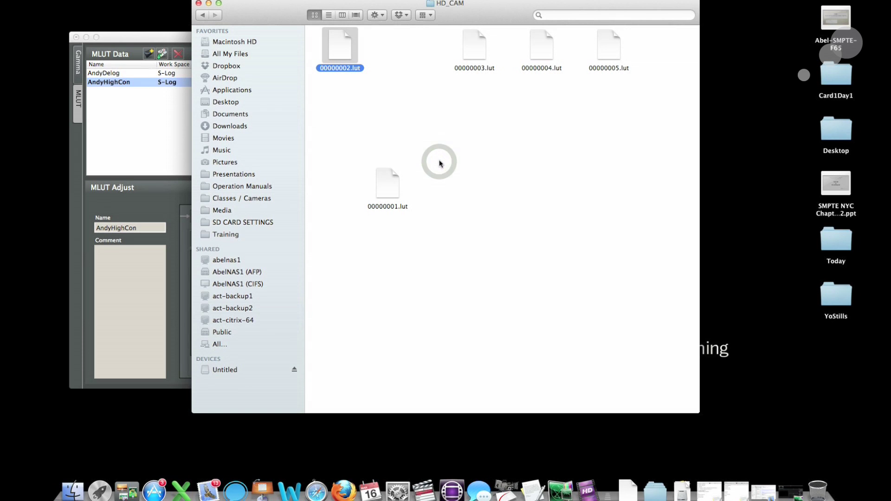
click(433, 175)
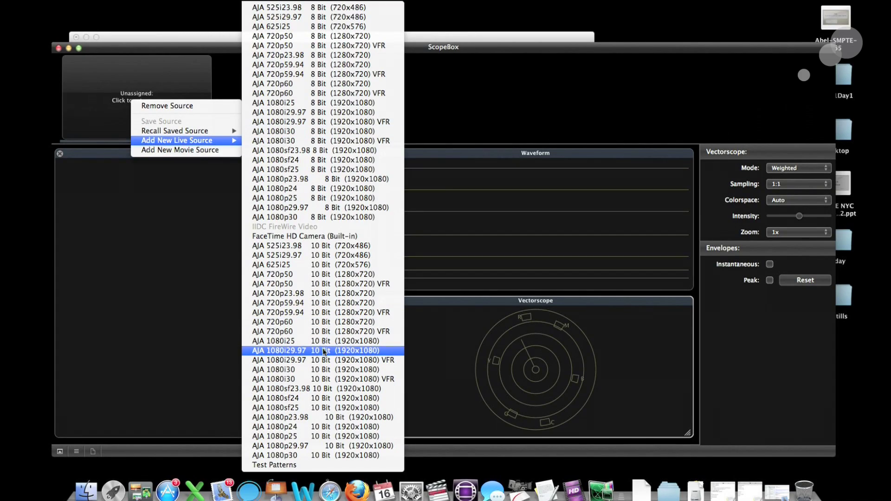
click(323, 351)
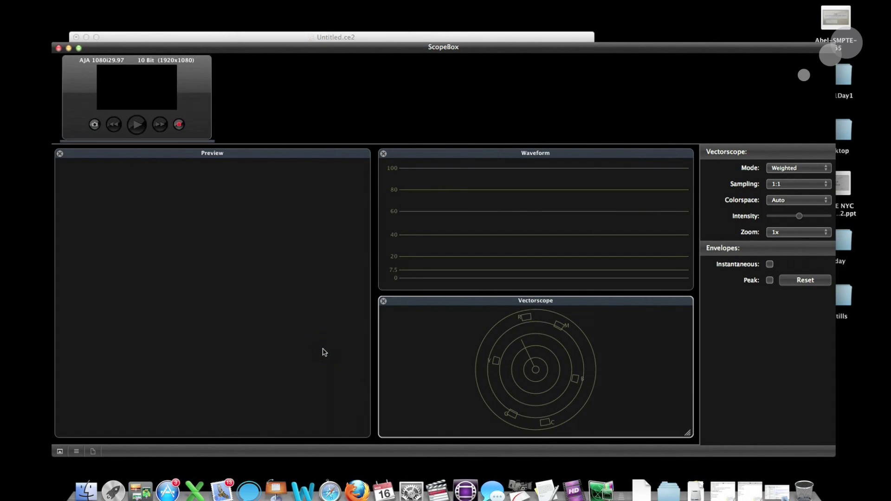